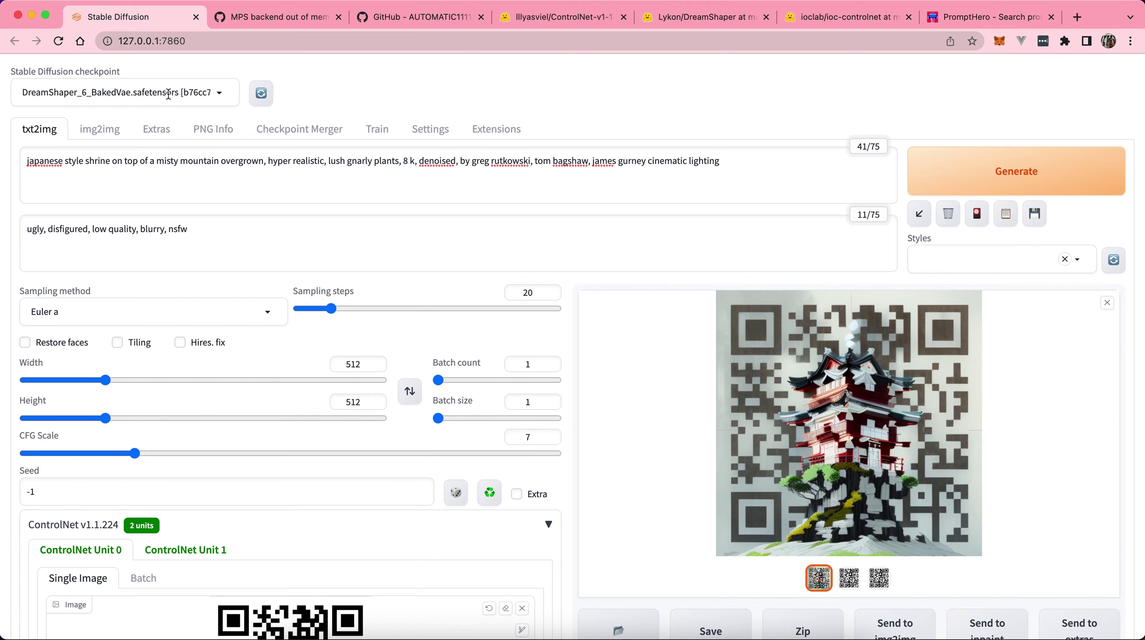
# - View the selectable checkpoints and locate DreamShaper_6_BakedVae.safetensors in the Lykon/DreamShaper repository on Hugging Face
pyautogui.click(221, 96)
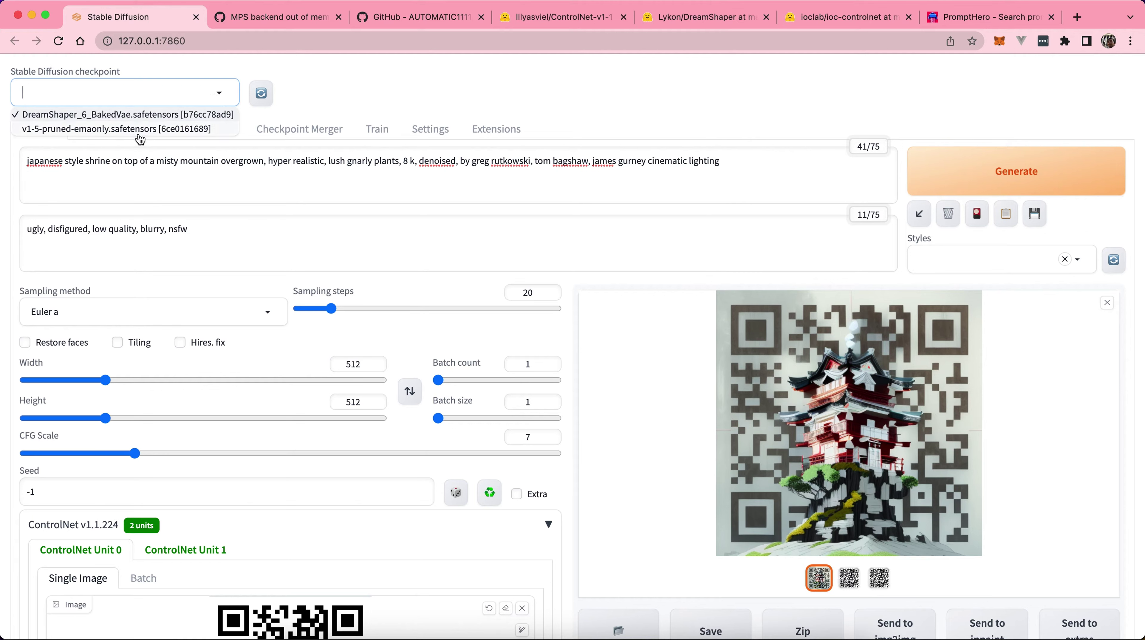
pyautogui.click(299, 95)
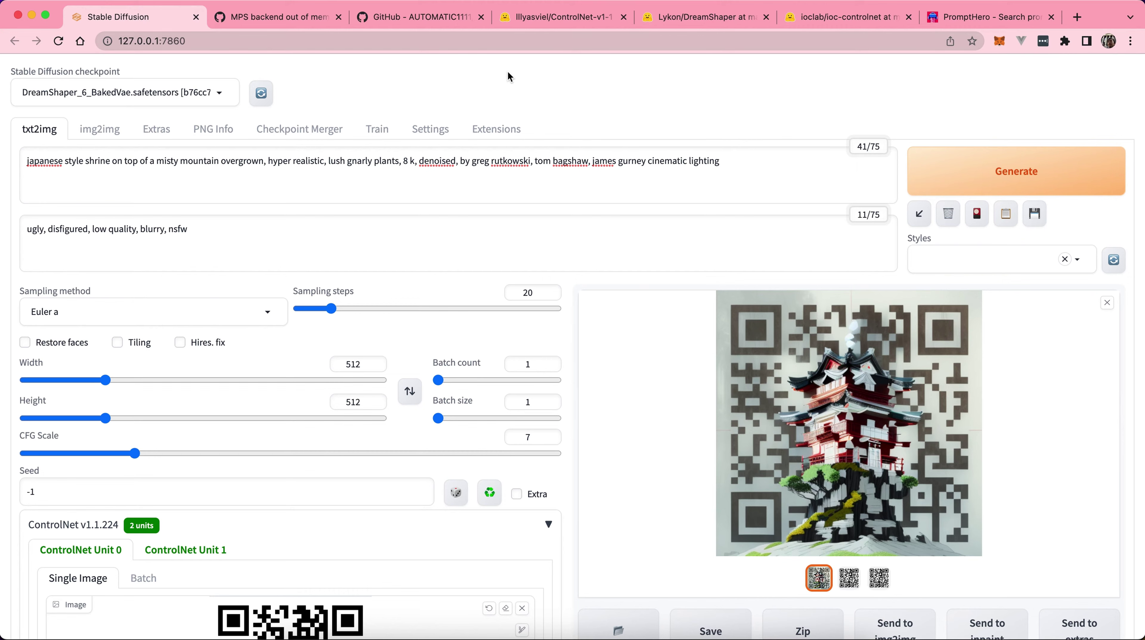
pyautogui.click(675, 20)
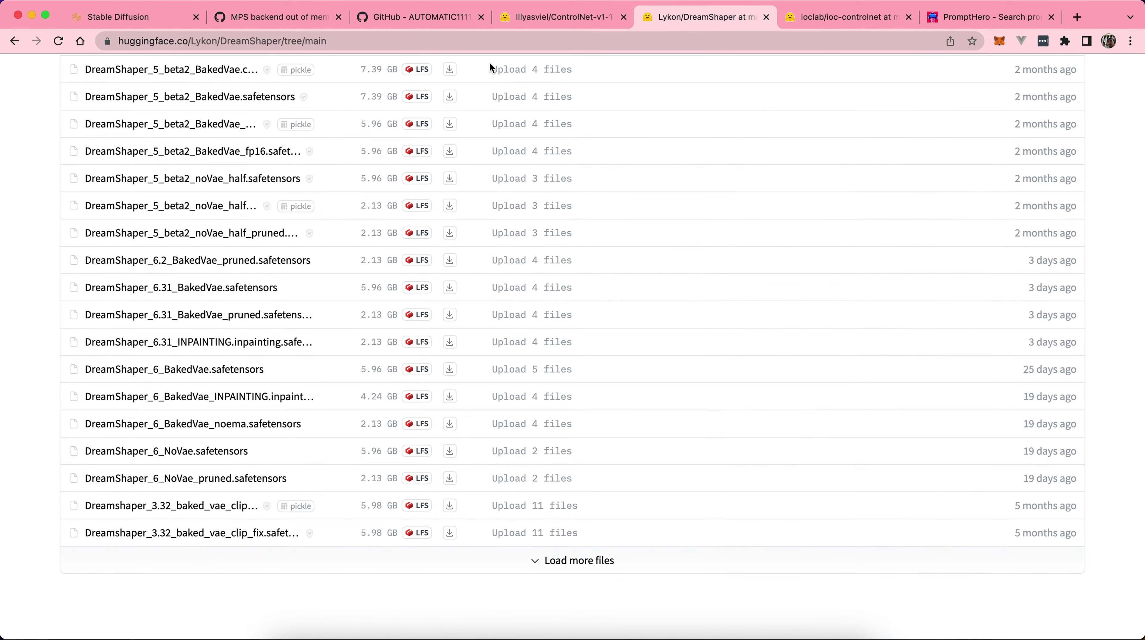
pyautogui.scroll(15, 374, 175)
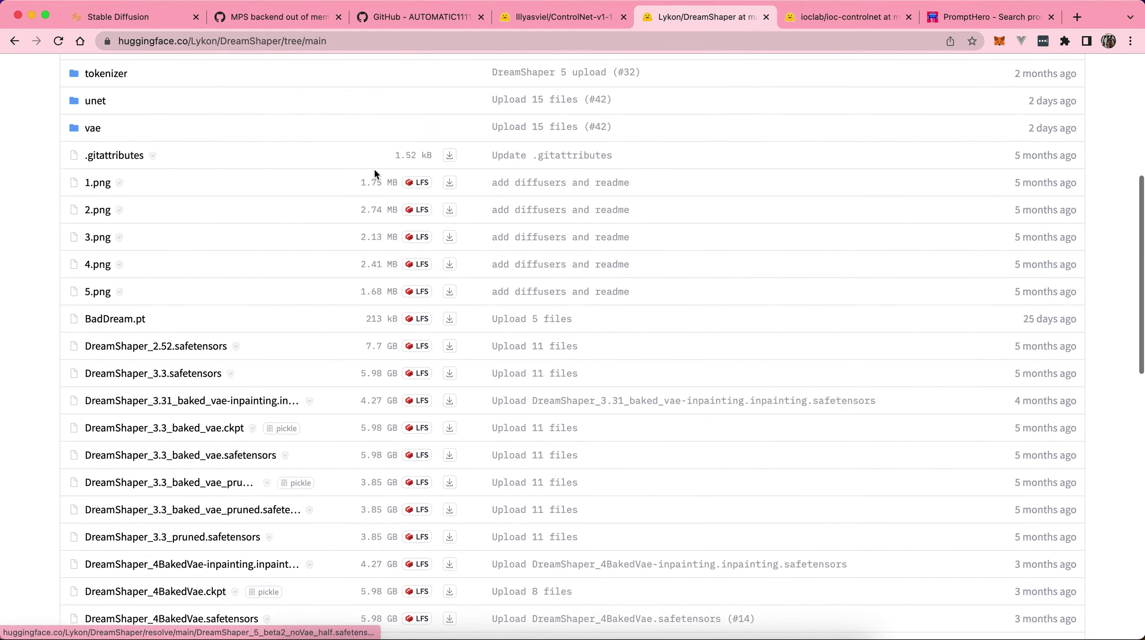
pyautogui.scroll(-12, 375, 175)
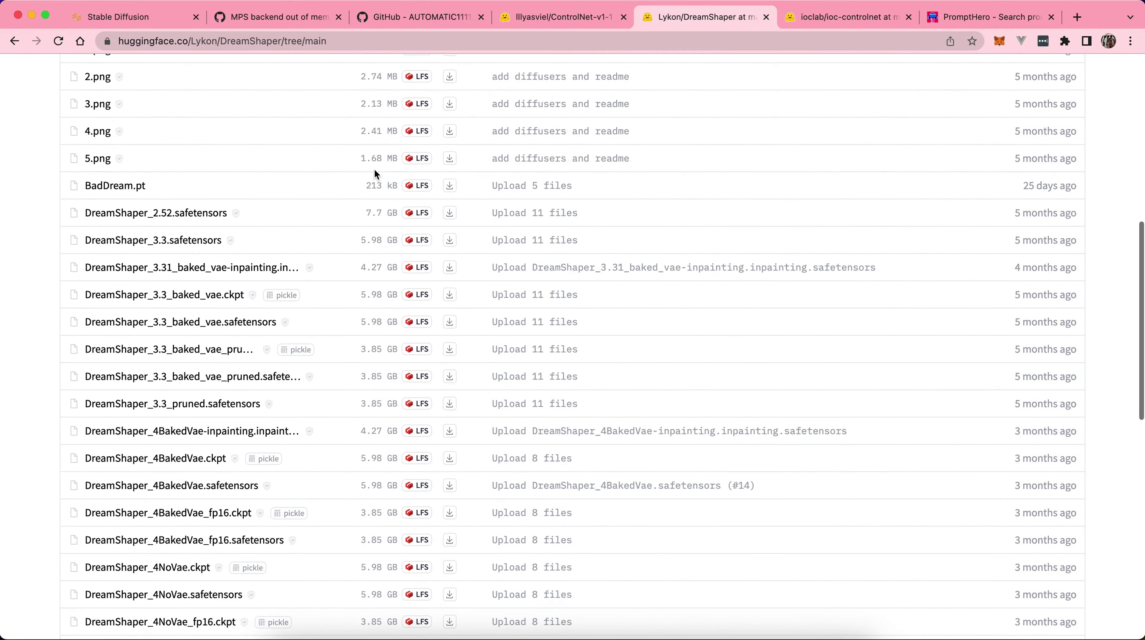
pyautogui.scroll(-10, 376, 175)
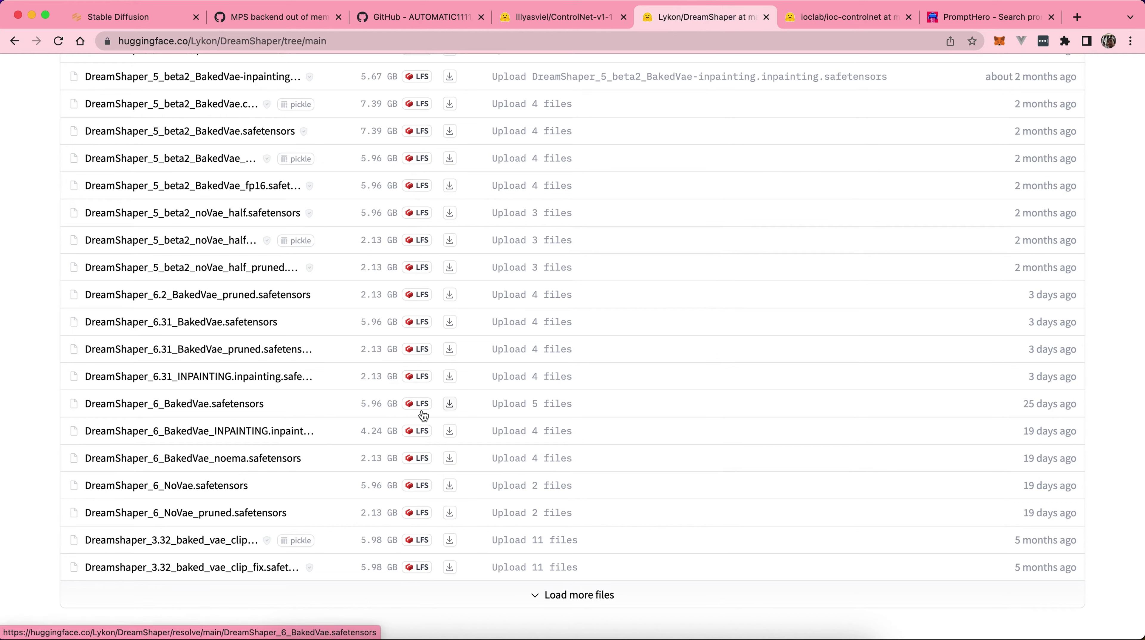
pyautogui.click(450, 409)
pyautogui.click(143, 19)
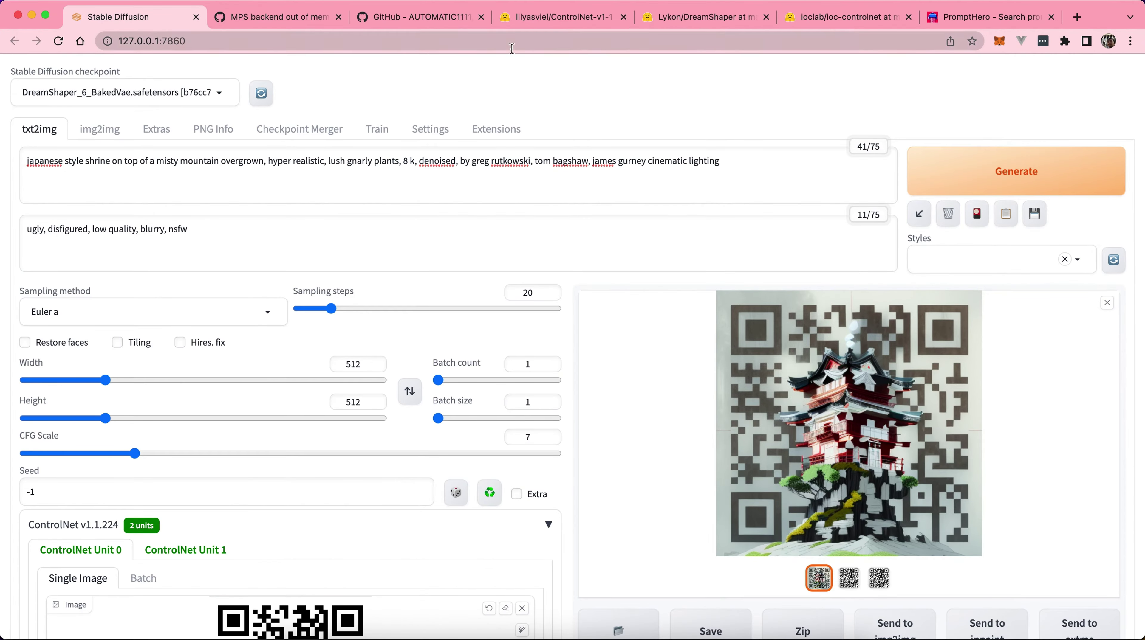
# - Switch to the terminal and list the contents of models/Stable-diffusion to check the DreamShaper checkpoint file
pyautogui.press('super+Tab')
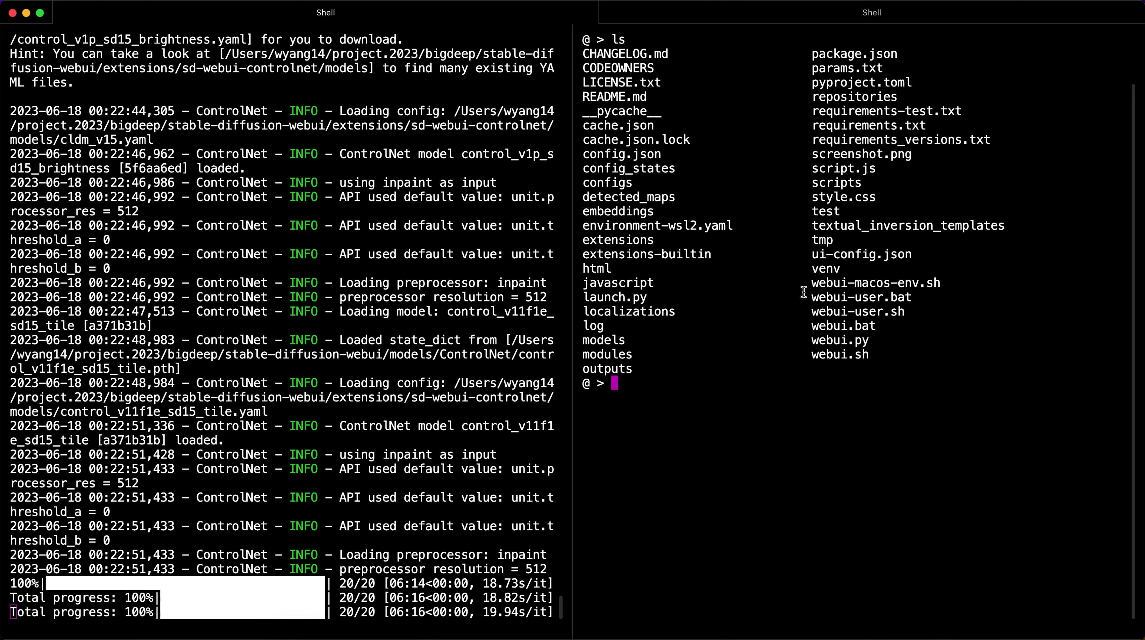
pyautogui.write('ls models/')
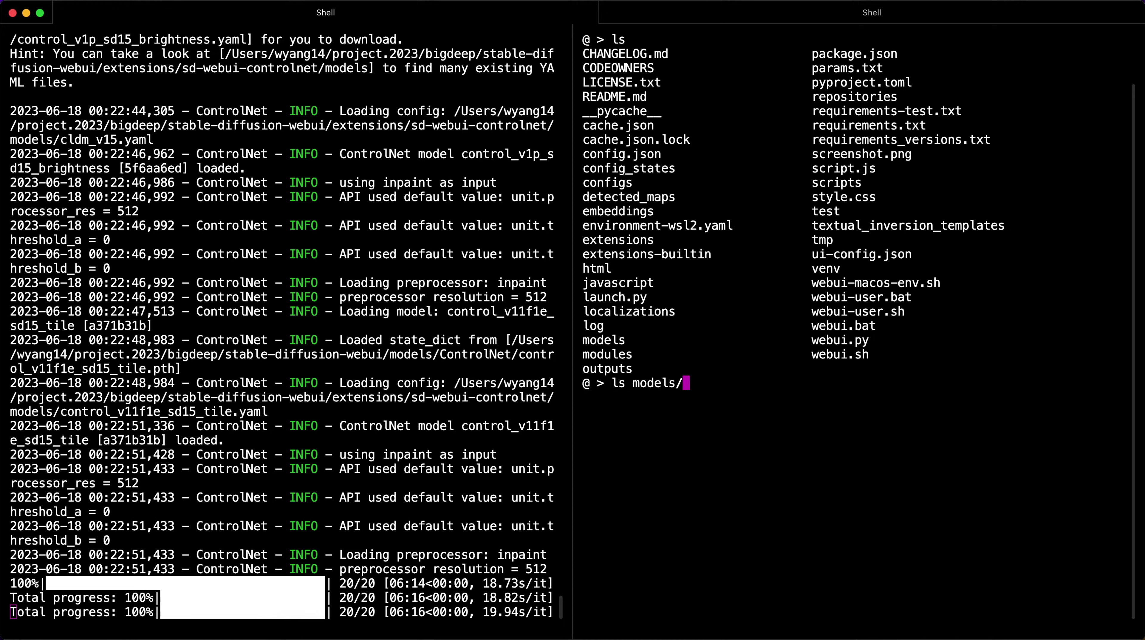
pyautogui.press('Tab')
pyautogui.write('S')
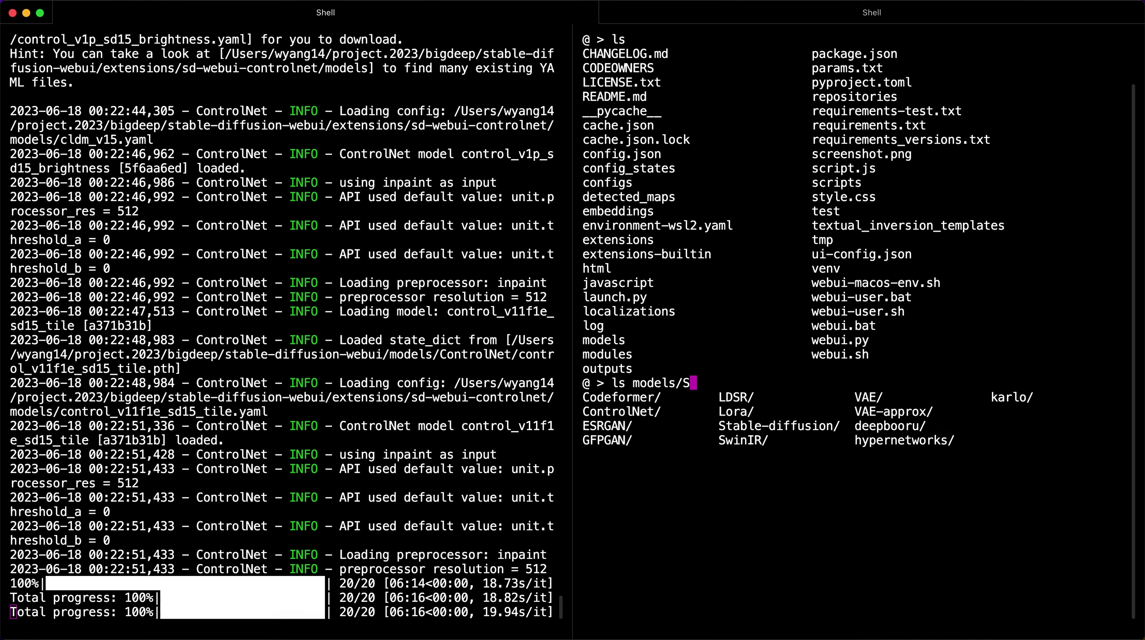
pyautogui.press('Tab')
pyautogui.write('t')
pyautogui.press('Tab')
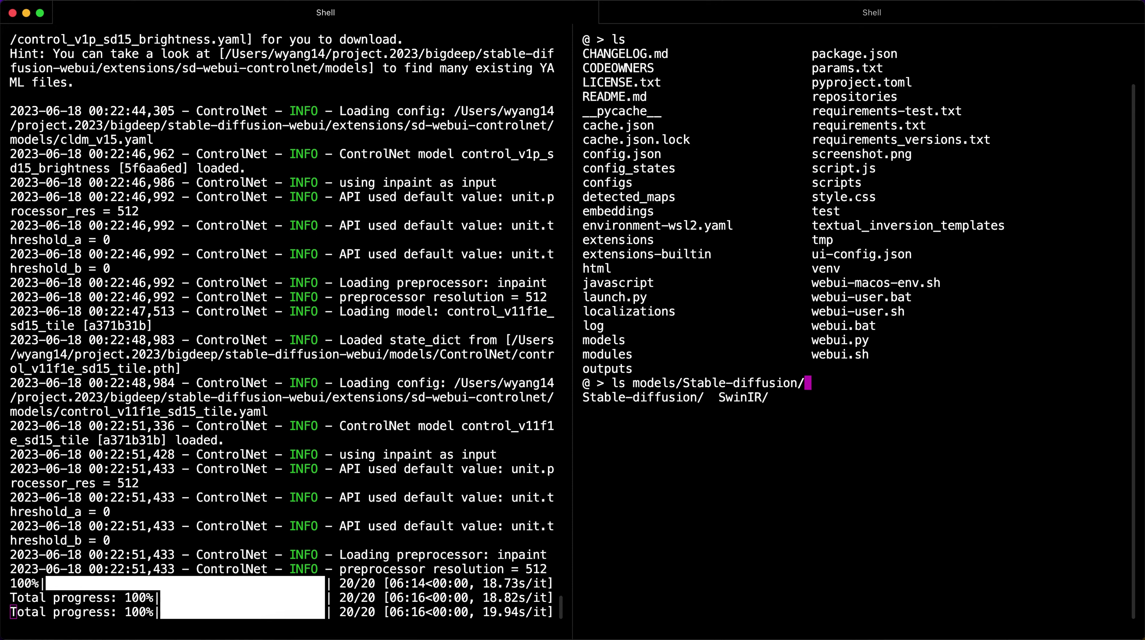
pyautogui.press('Return')
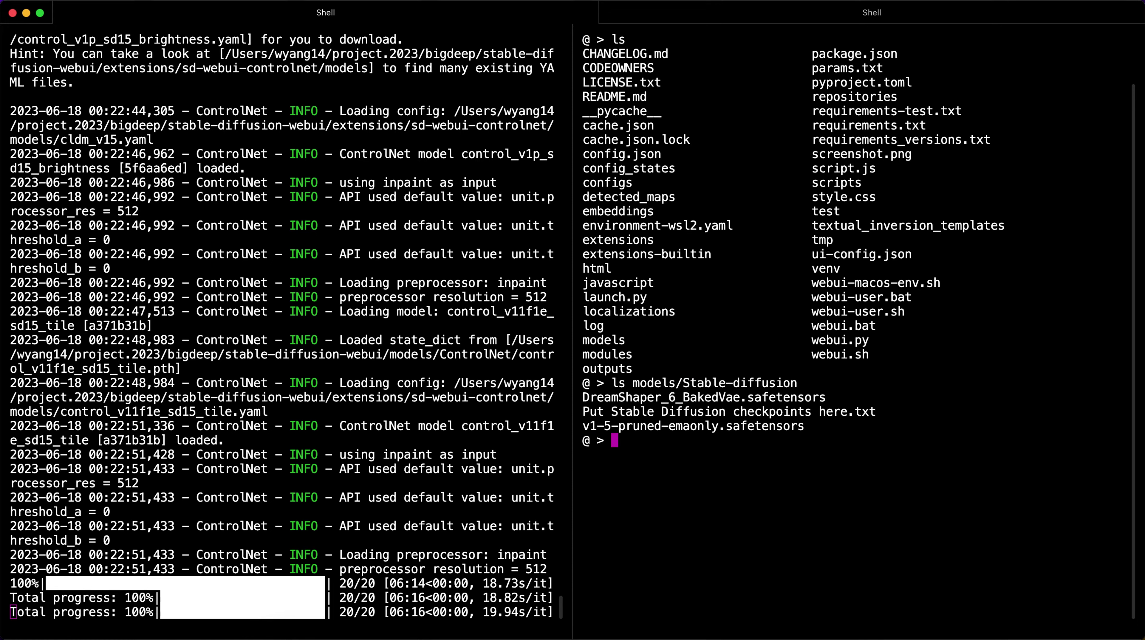
pyautogui.doubleClick(773, 397)
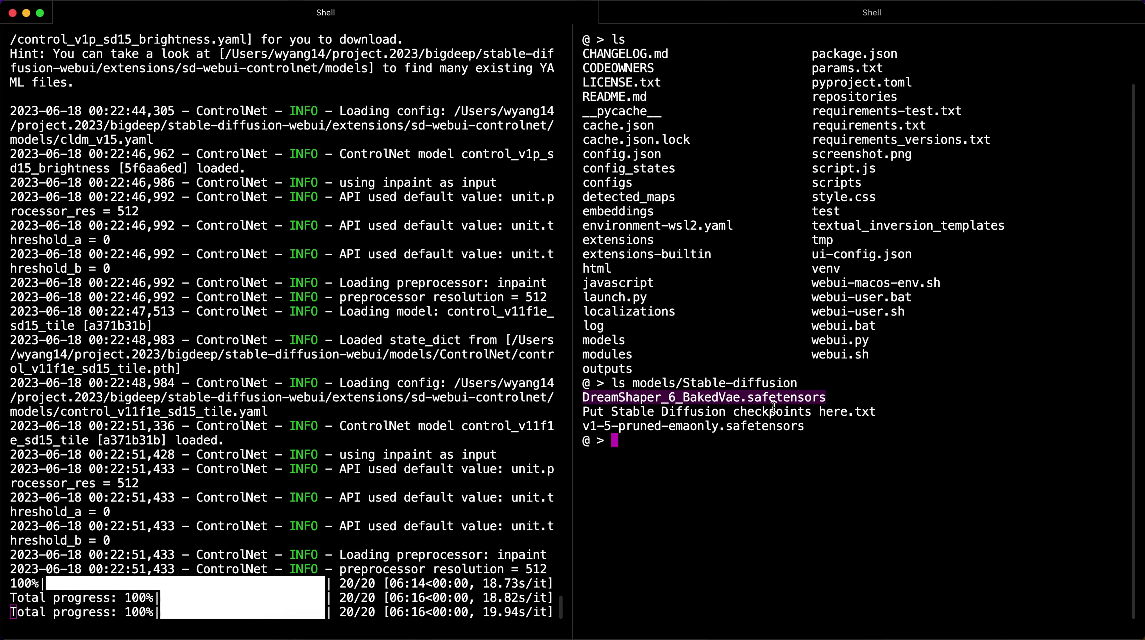
pyautogui.click(409, 633)
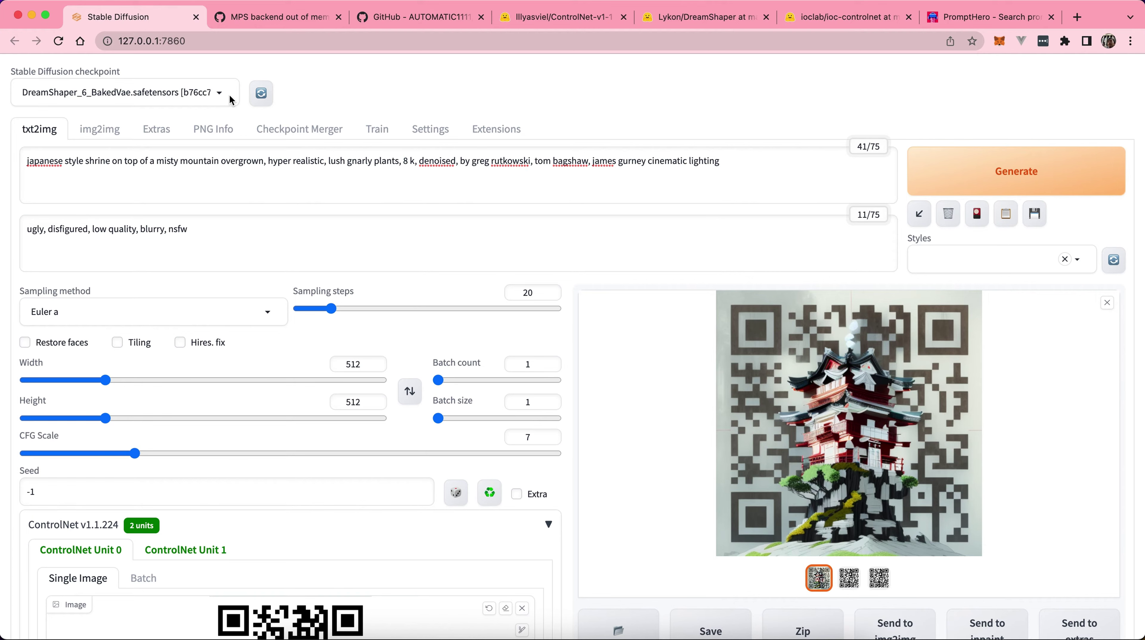
# - Review the web UI's installed extensions and browse the extensions available from the AUTOMATIC1111 index
pyautogui.click(498, 130)
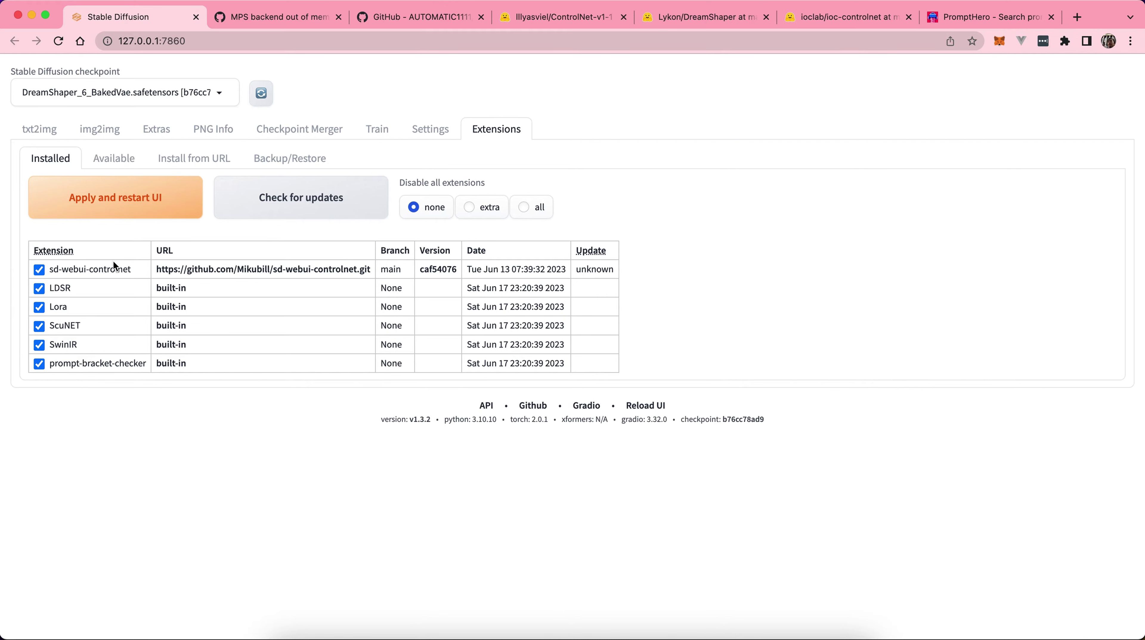
pyautogui.click(115, 158)
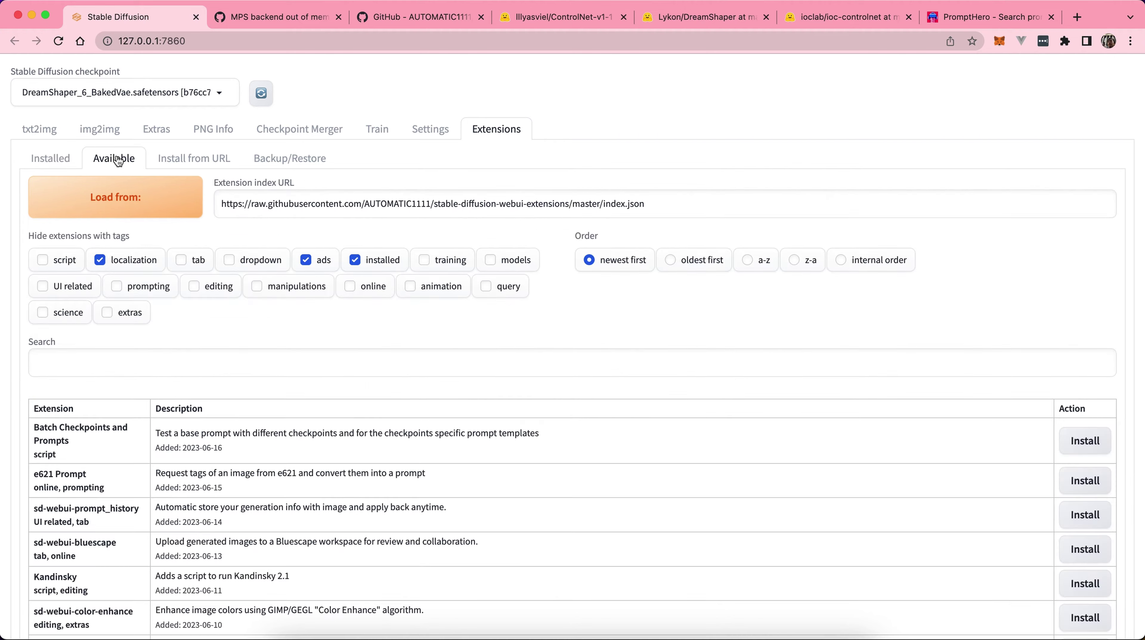
pyautogui.click(133, 208)
pyautogui.scroll(-10, 467, 341)
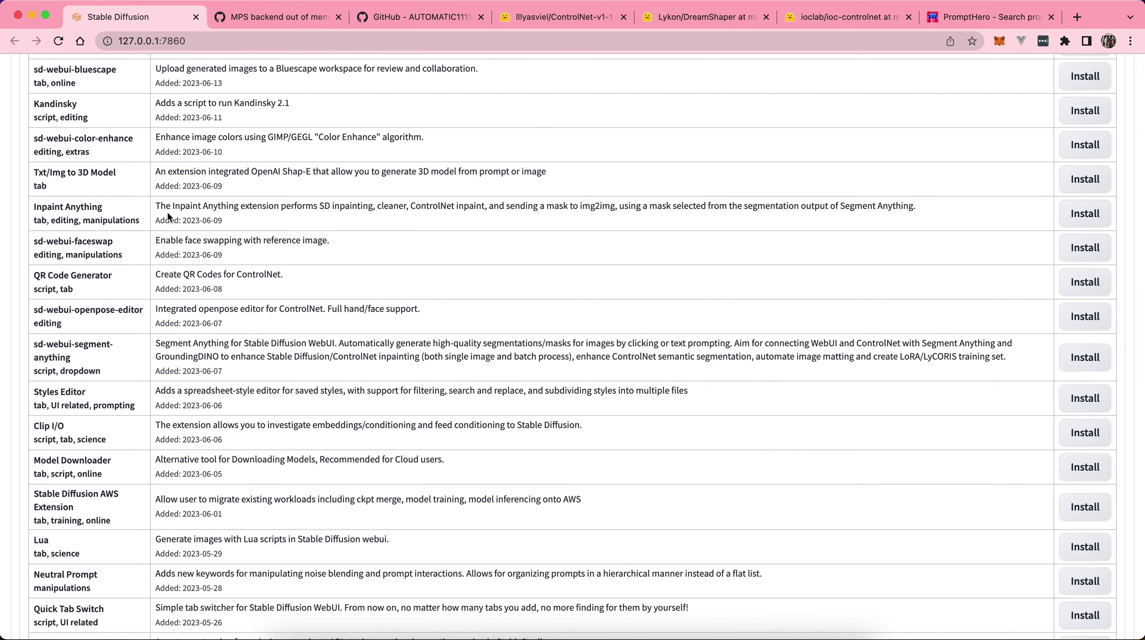
pyautogui.scroll(10, 200, 273)
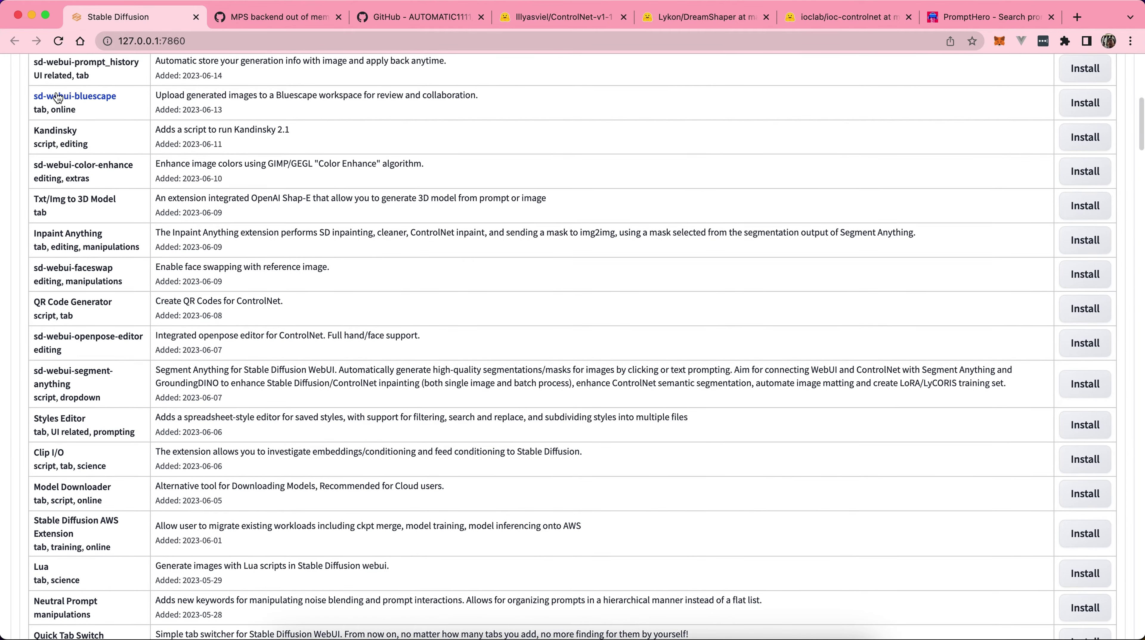
# - Check the installed sd-webui-controlnet extension against the list of extensions available for installation
pyautogui.click(55, 160)
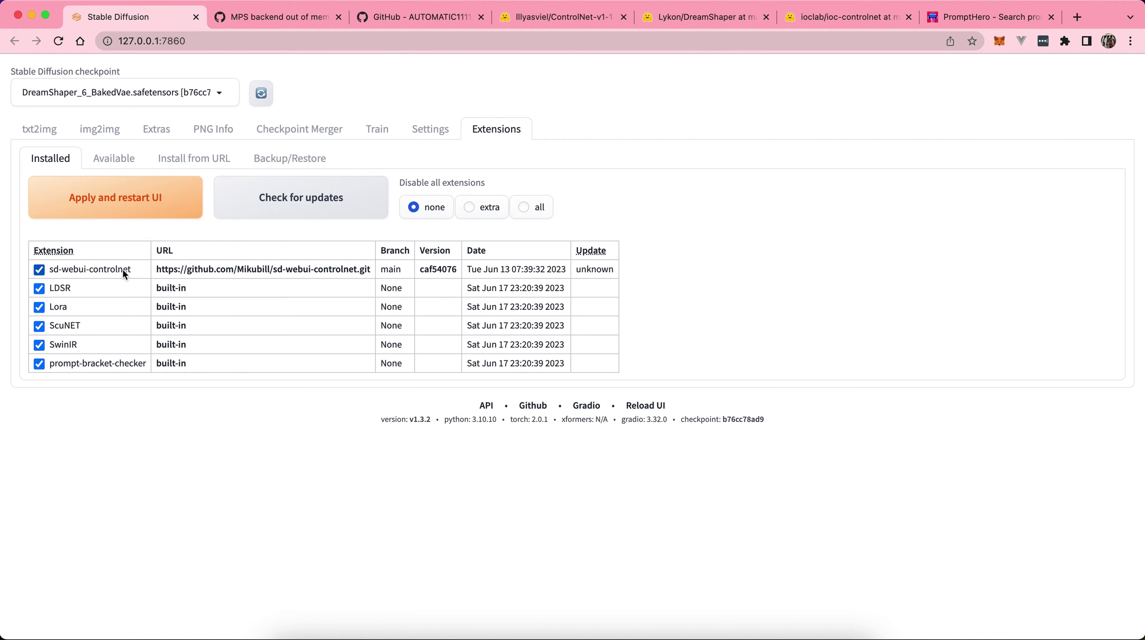
pyautogui.click(128, 160)
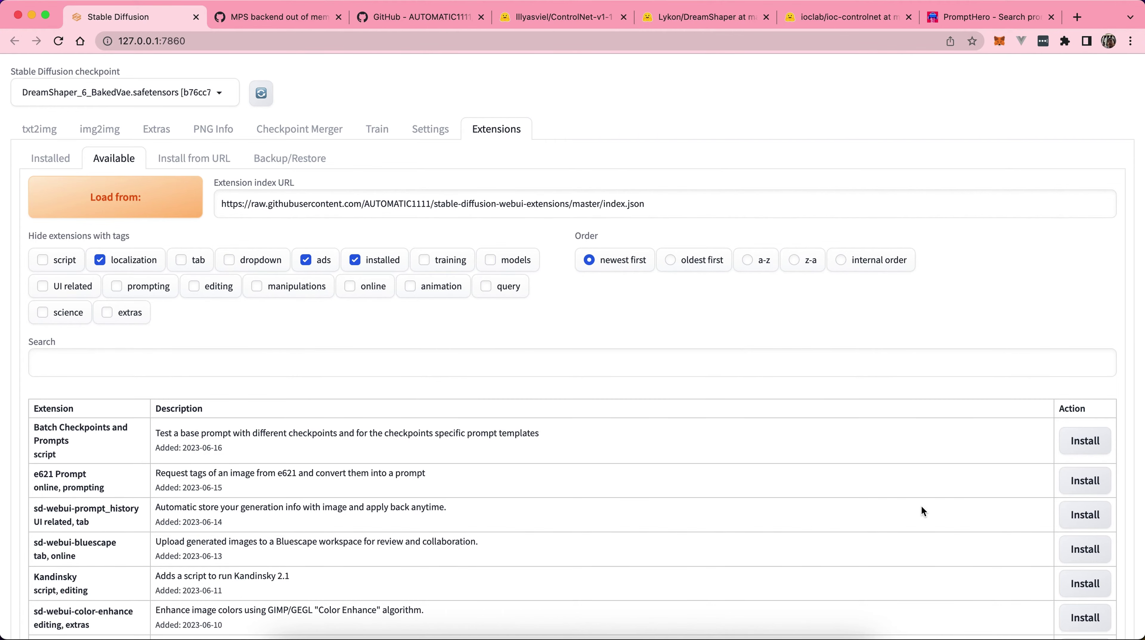
pyautogui.scroll(-10, 921, 506)
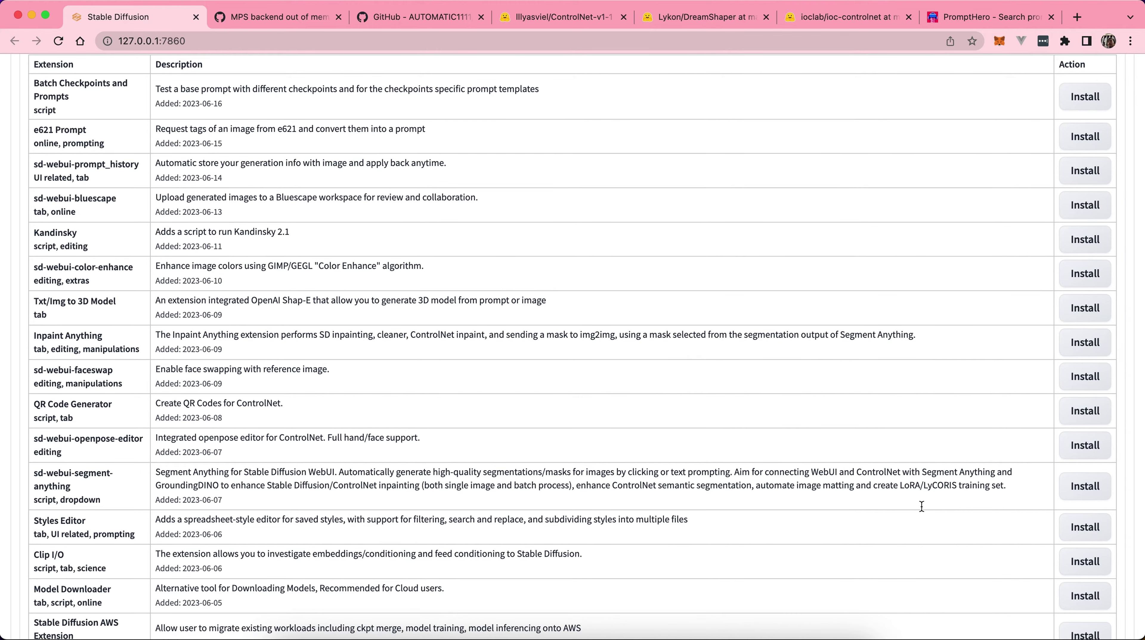
pyautogui.scroll(10, 921, 506)
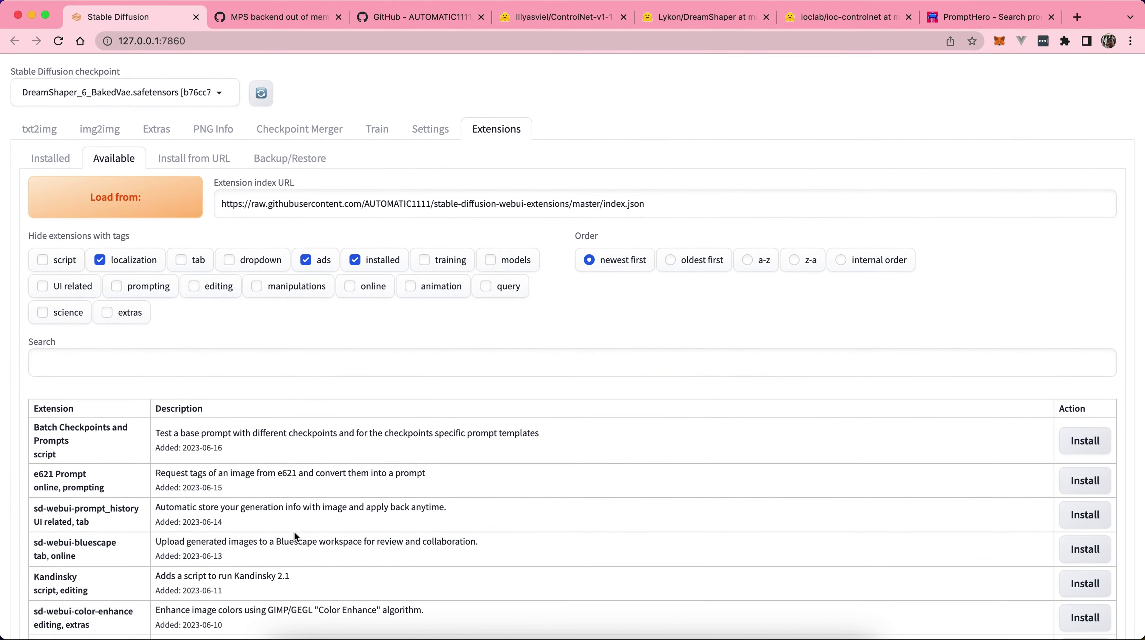
pyautogui.scroll(-8, 294, 532)
pyautogui.scroll(-1, 294, 532)
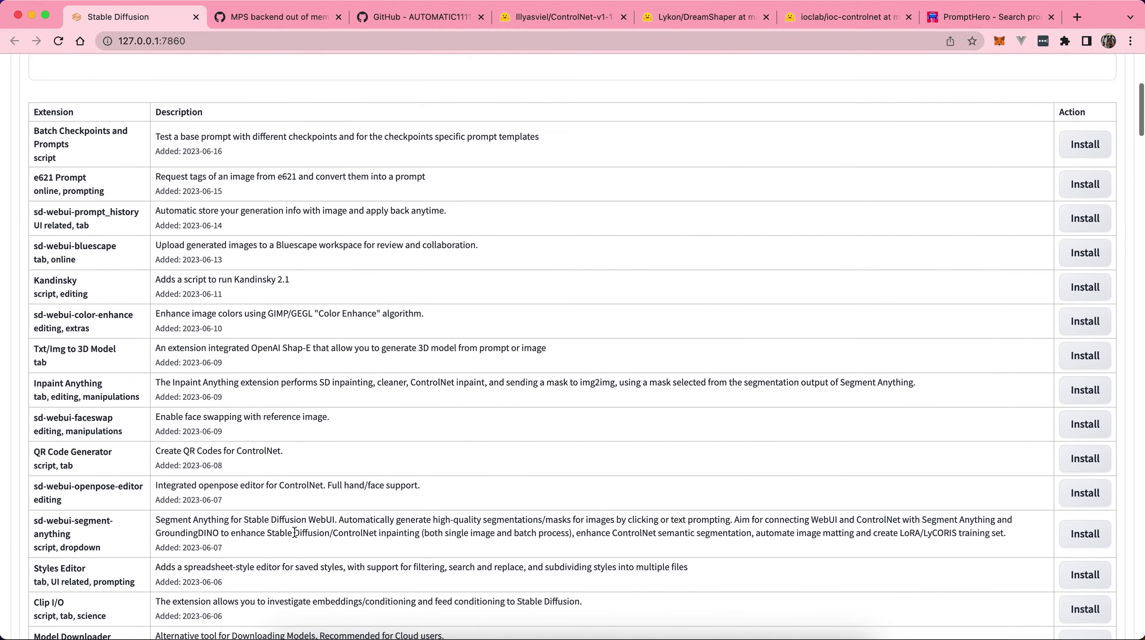
pyautogui.scroll(9, 294, 532)
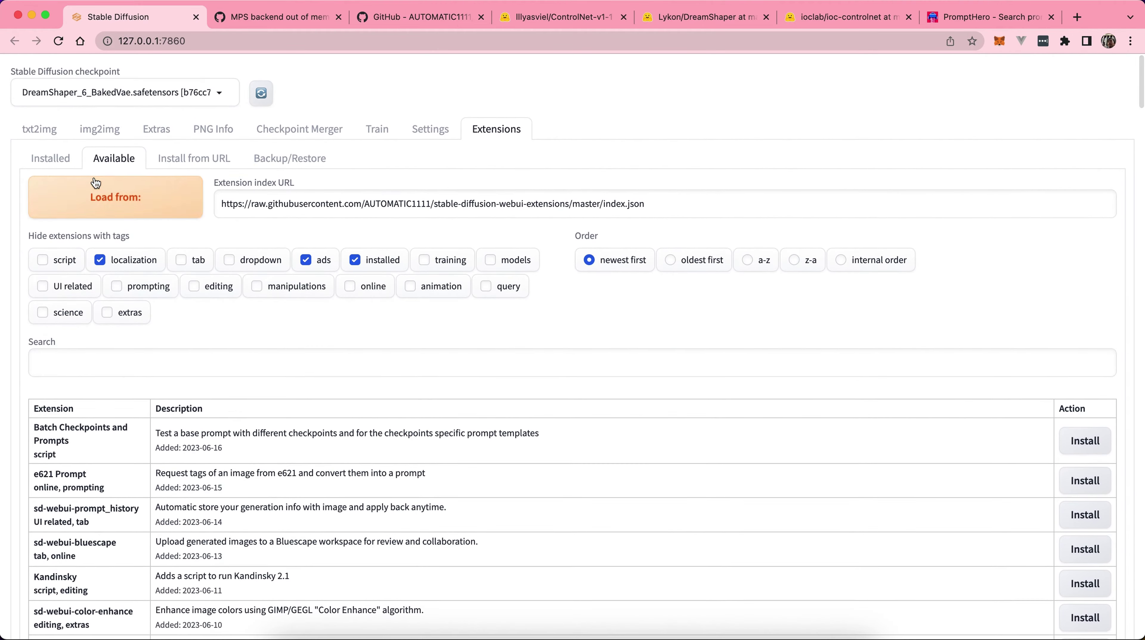
pyautogui.click(53, 160)
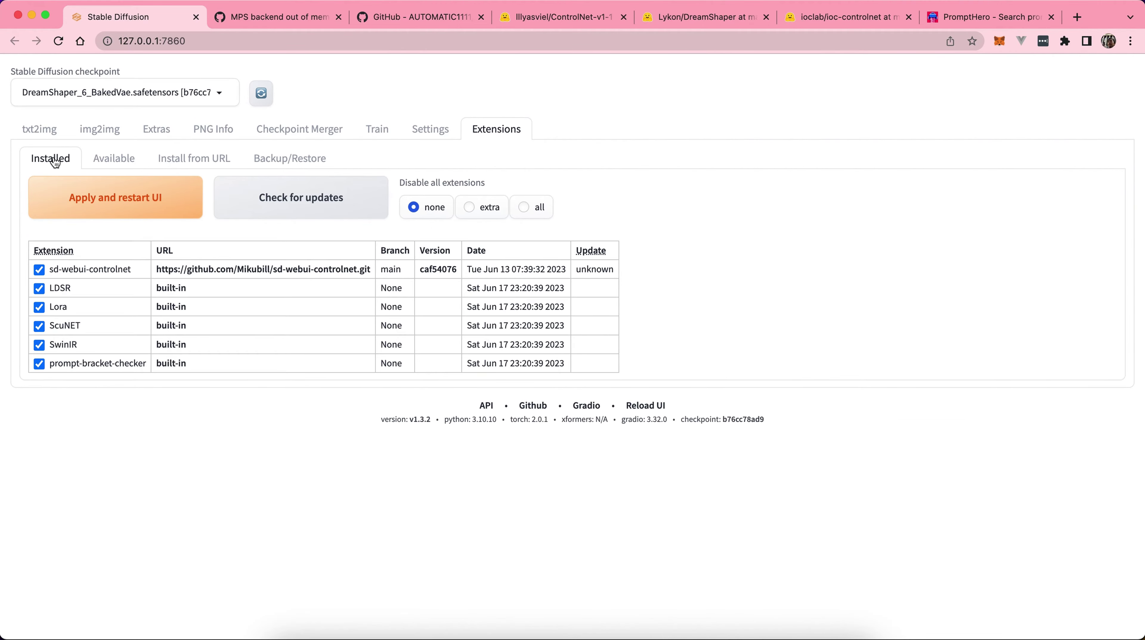
# - Examine the ControlNet settings, particularly the Multi ControlNet maximum models amount
pyautogui.click(425, 130)
pyautogui.scroll(-5, 420, 232)
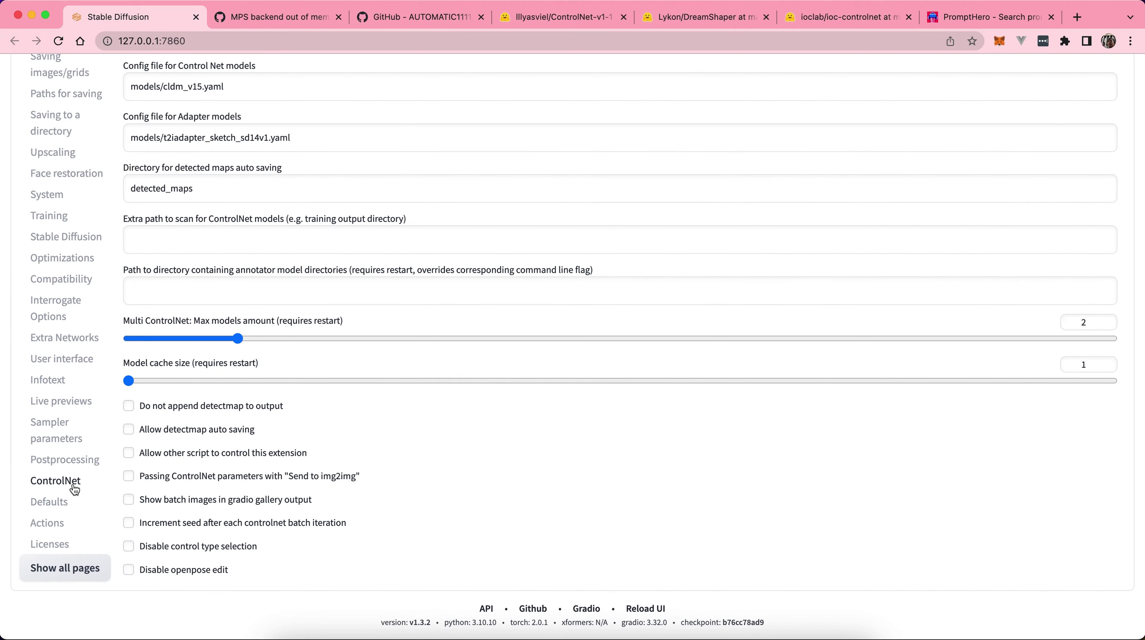
pyautogui.scroll(2, 331, 373)
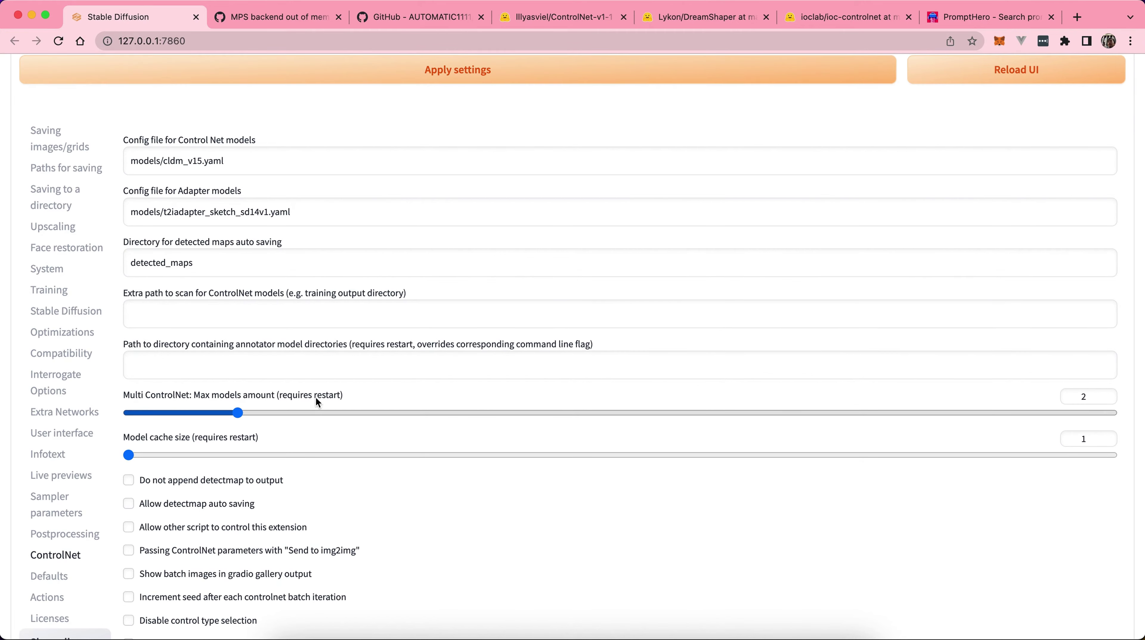
pyautogui.scroll(2, 333, 398)
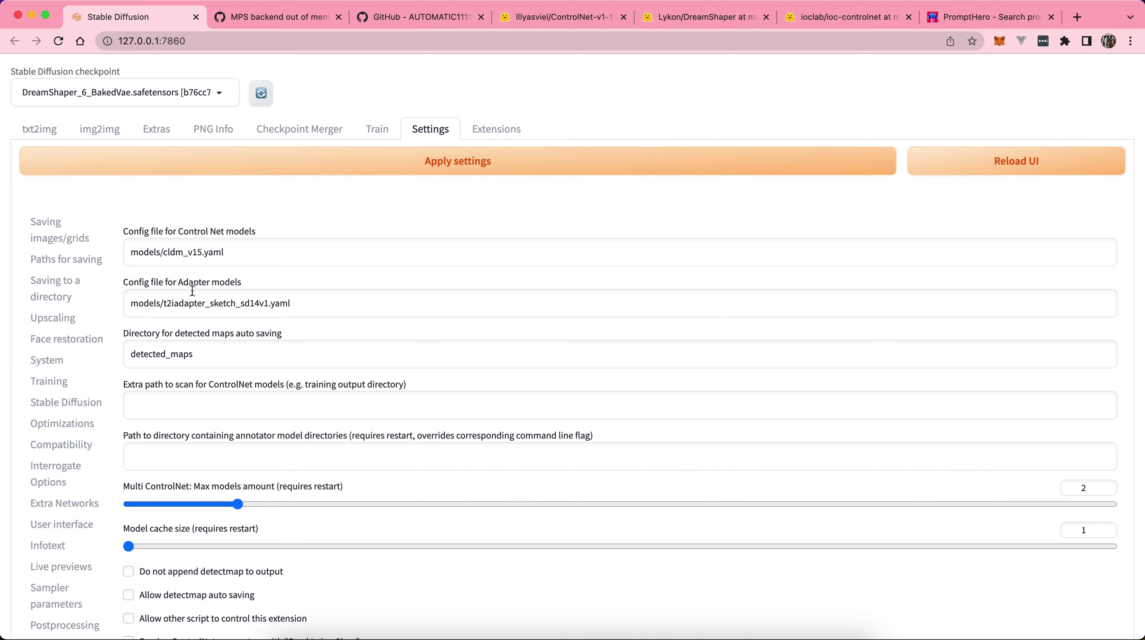
# - Return to text-to-image generation and collapse and re-expand the ControlNet section
pyautogui.click(34, 136)
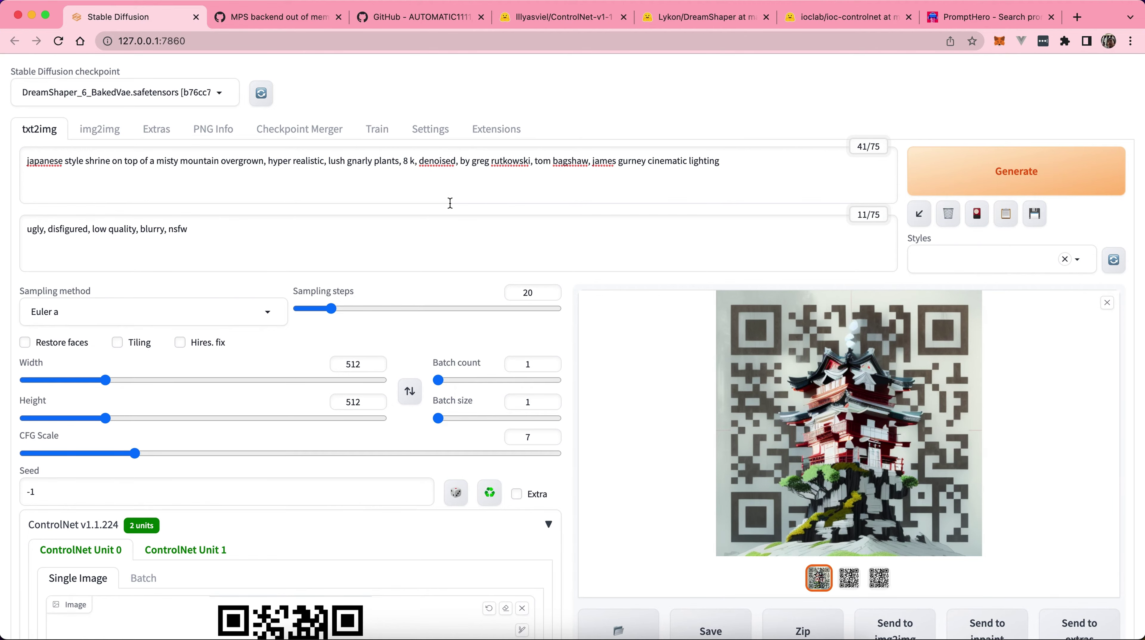
pyautogui.scroll(-10, 450, 203)
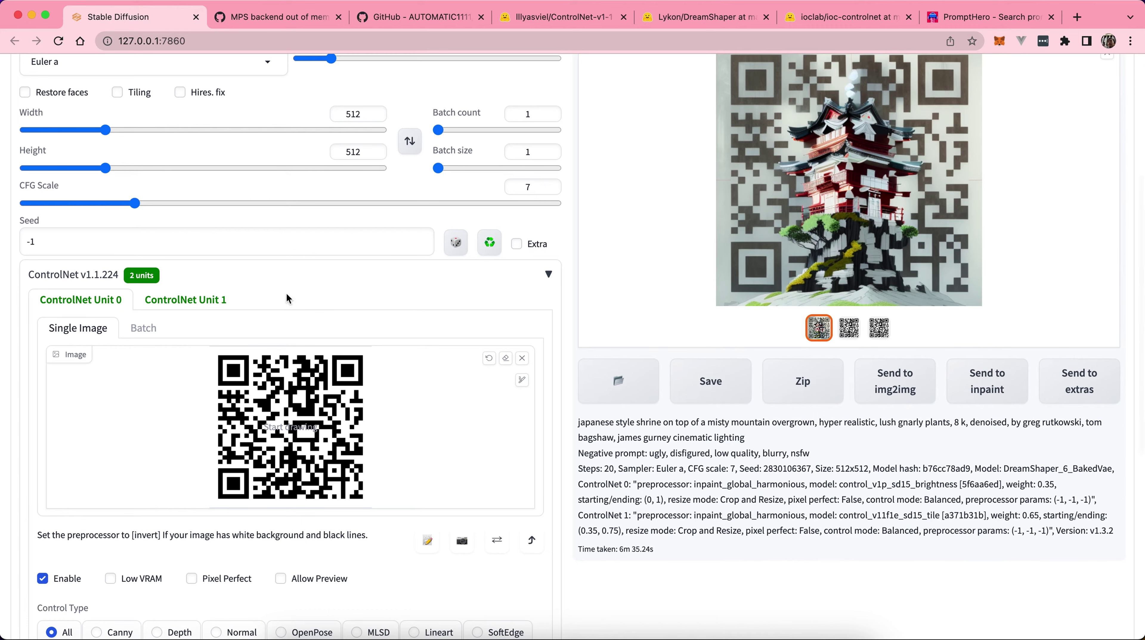
pyautogui.click(549, 275)
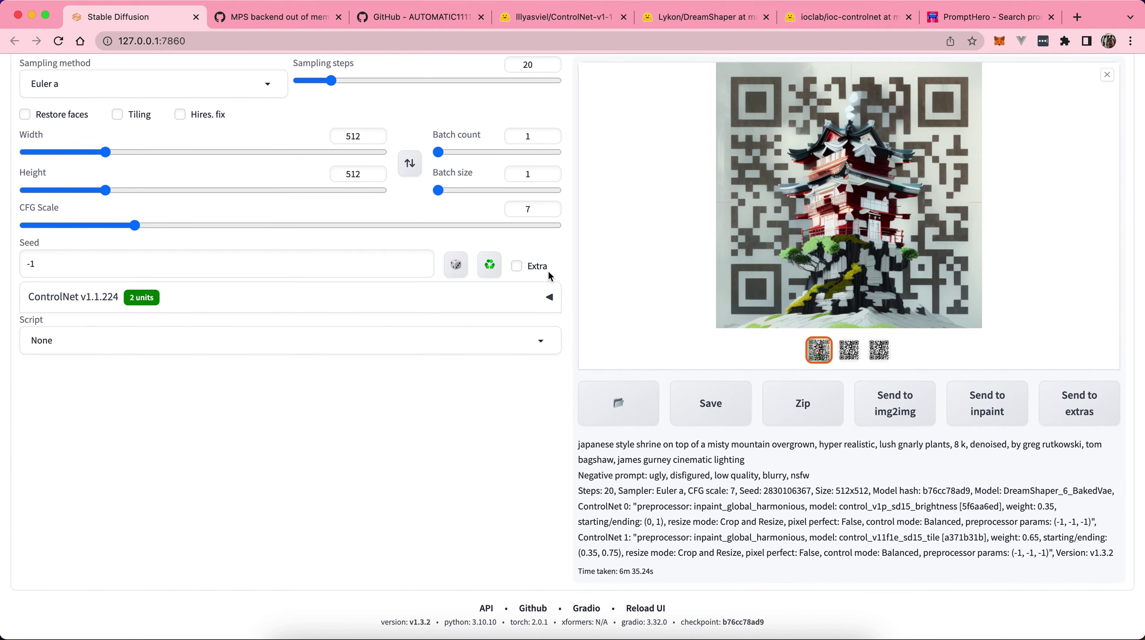
pyautogui.click(550, 299)
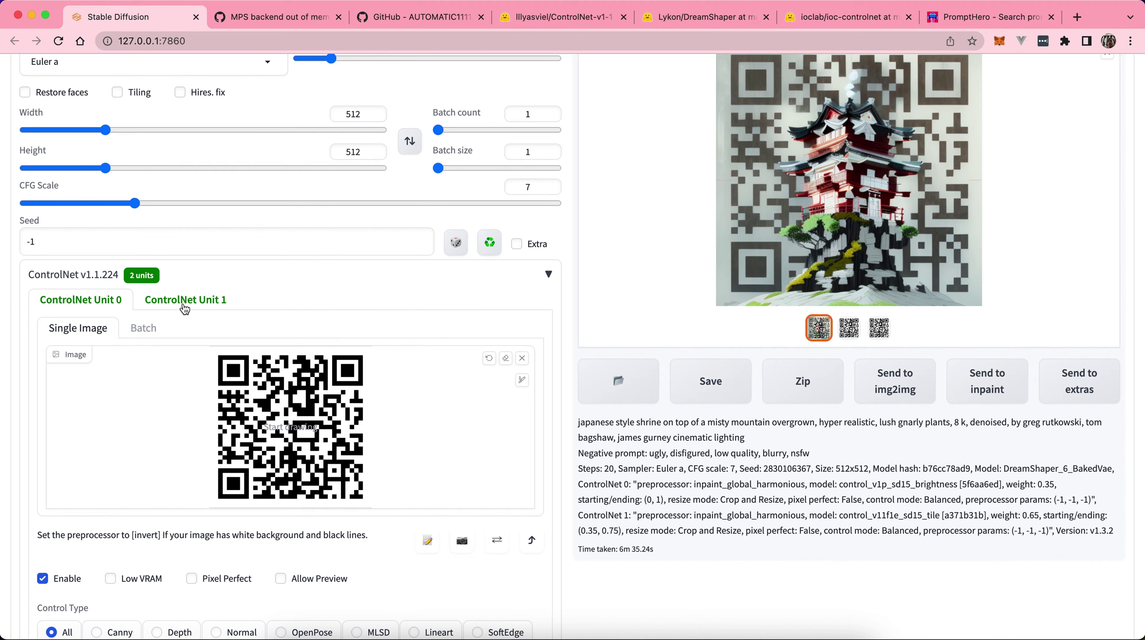
# - Compare ControlNet Unit 0 and Unit 1, and examine Unit 0's QR code image, control type, preprocessor and model
pyautogui.scroll(-5, 178, 369)
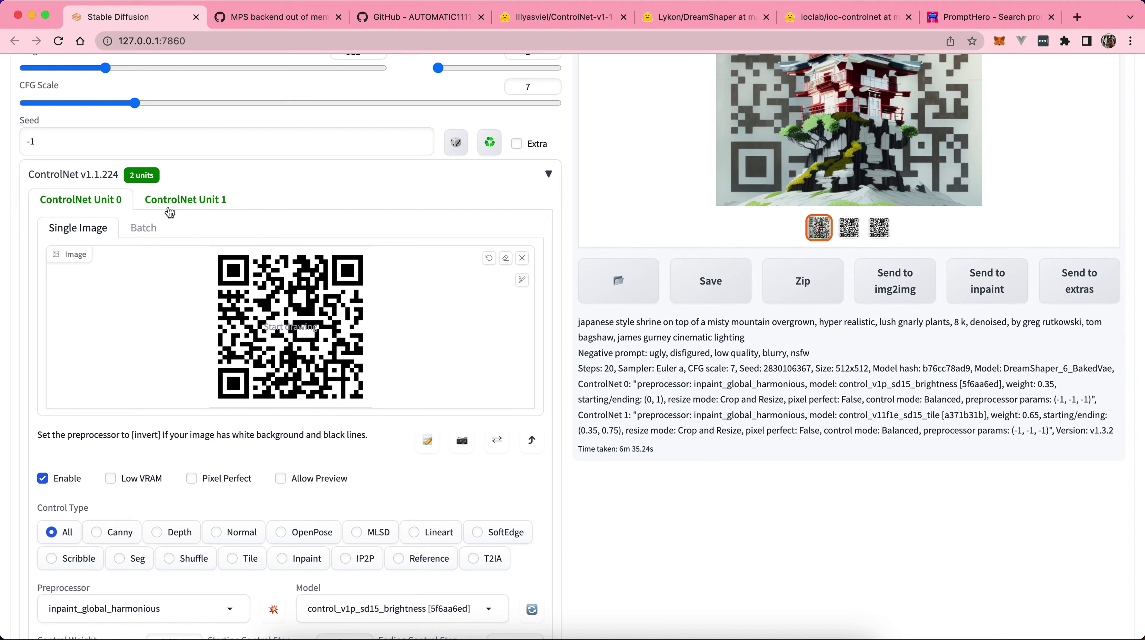
pyautogui.click(169, 211)
pyautogui.click(99, 208)
pyautogui.scroll(-2, 185, 209)
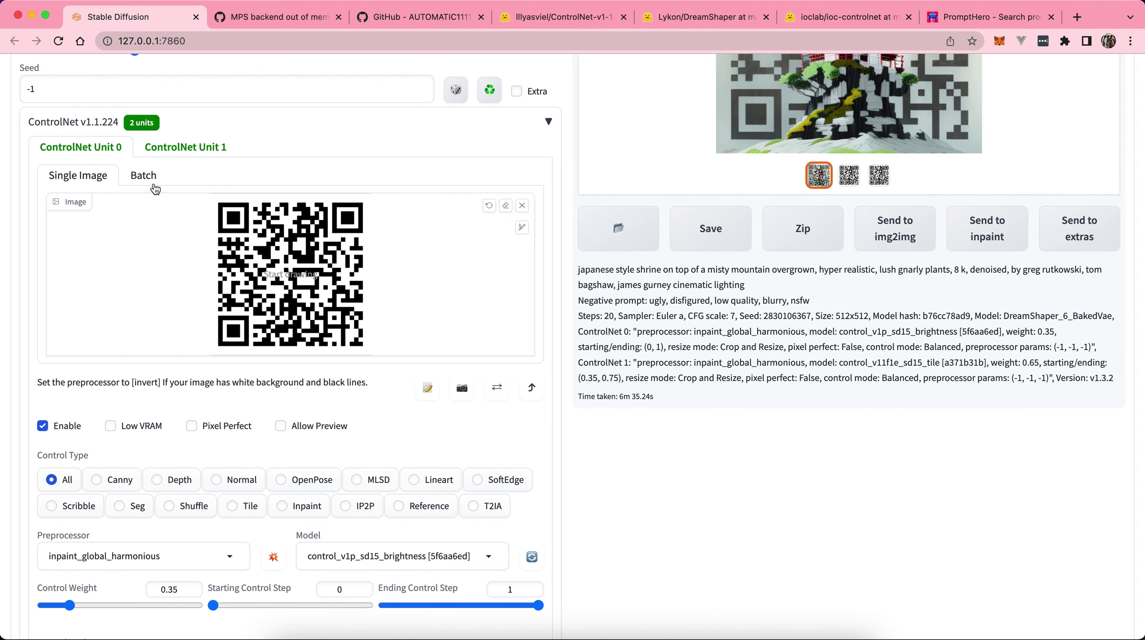
pyautogui.click(170, 154)
pyautogui.click(107, 153)
pyautogui.scroll(-3, 106, 214)
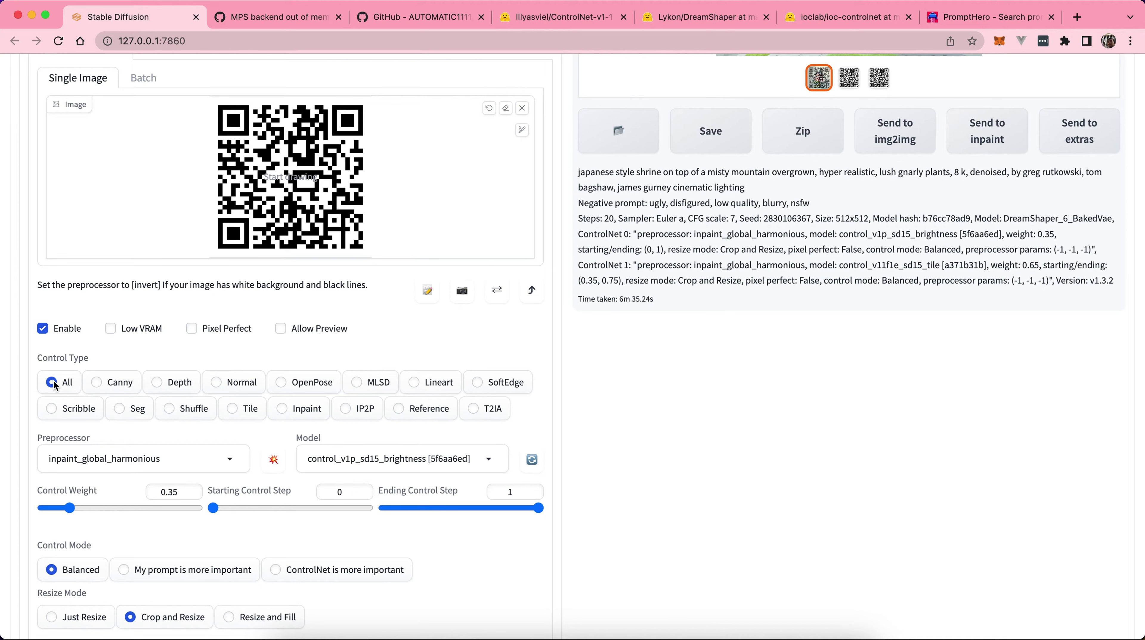
# - Select inpaint_global_harmonious as the preprocessor for ControlNet Unit 0
pyautogui.click(177, 459)
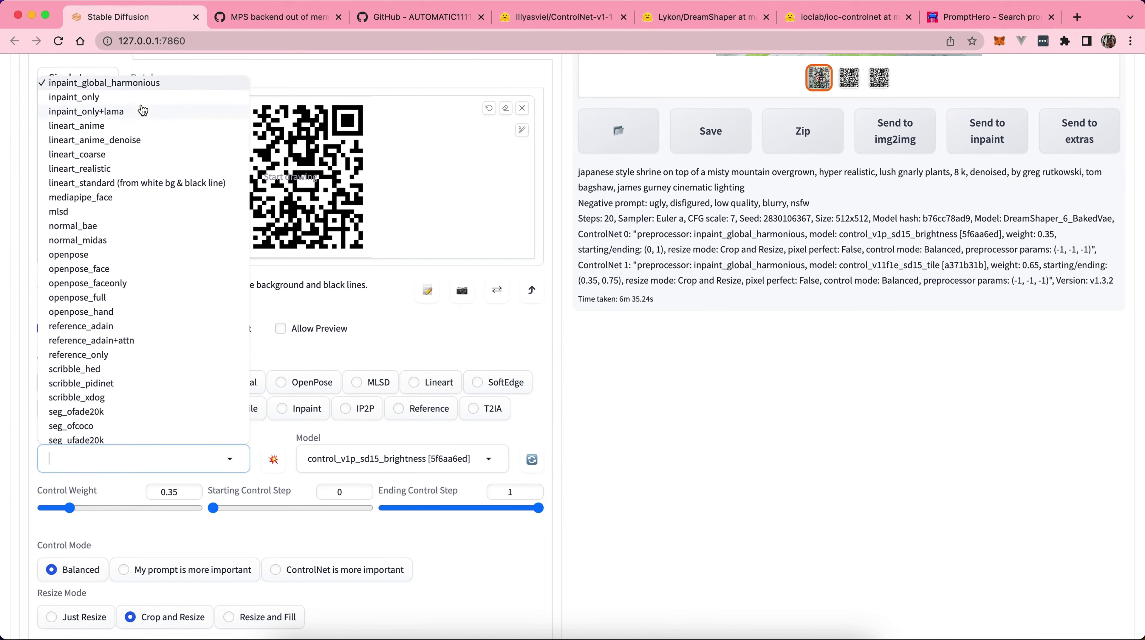
pyautogui.click(143, 90)
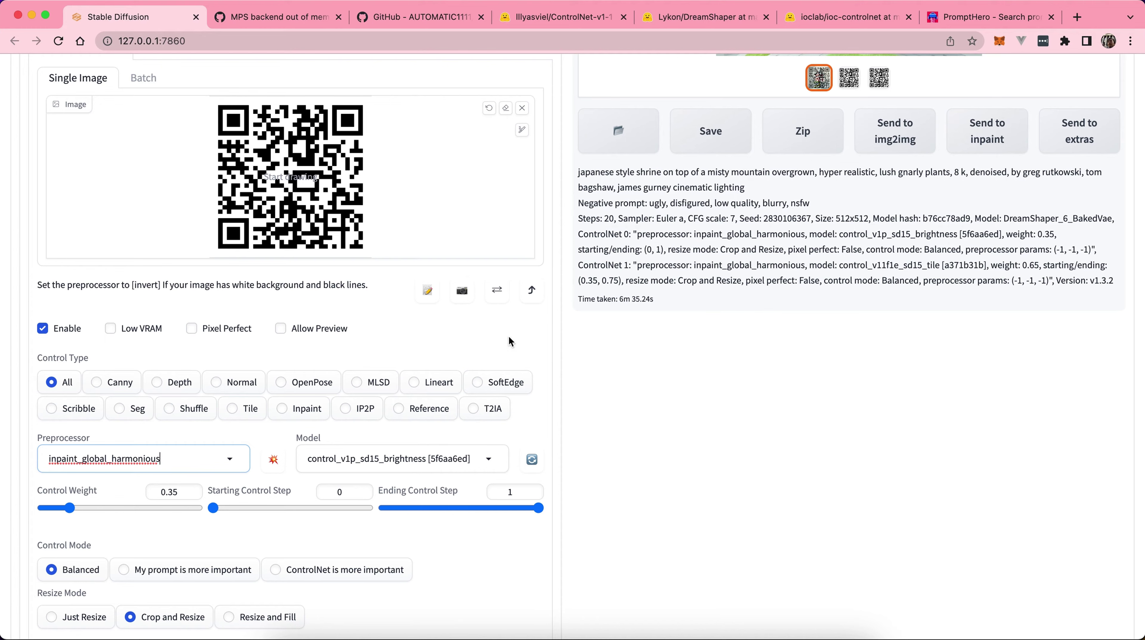
# - Look through the model files in the ControlNet-v1-1 and ioc-controlnet repositories on Hugging Face
pyautogui.click(558, 26)
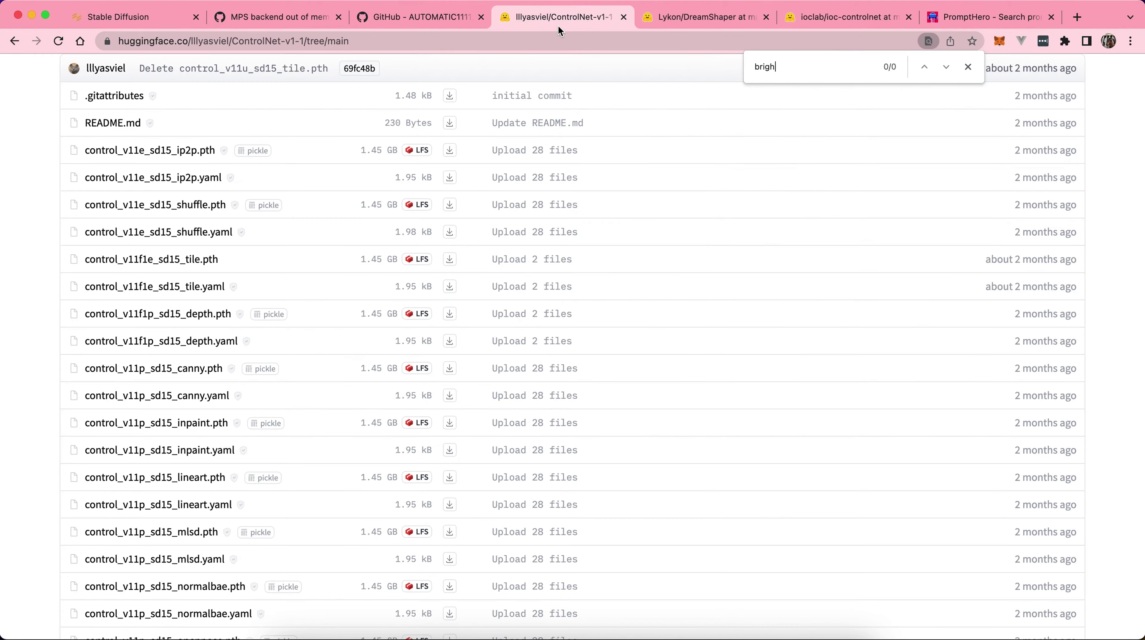
pyautogui.scroll(5, 467, 243)
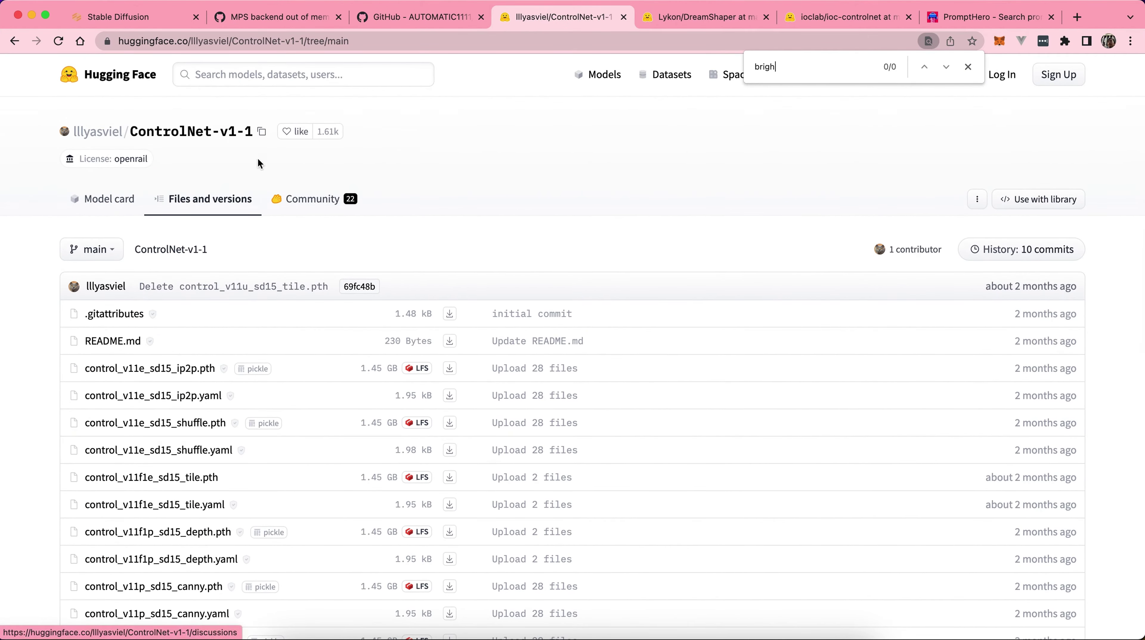
pyautogui.scroll(-4, 250, 318)
pyautogui.scroll(-3, 250, 317)
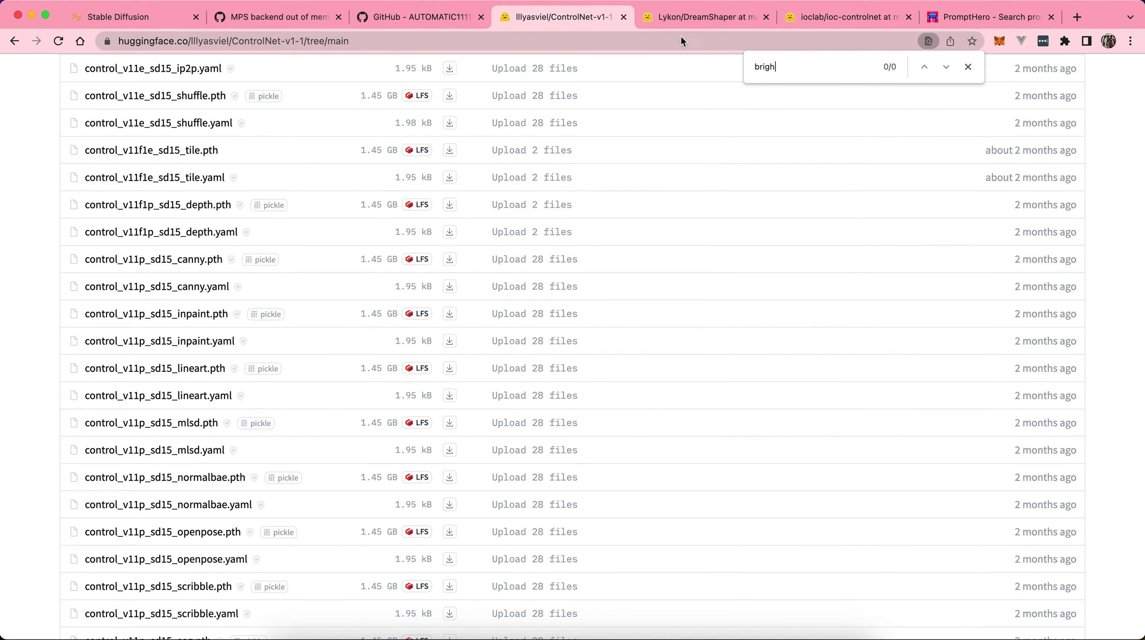
pyautogui.click(831, 19)
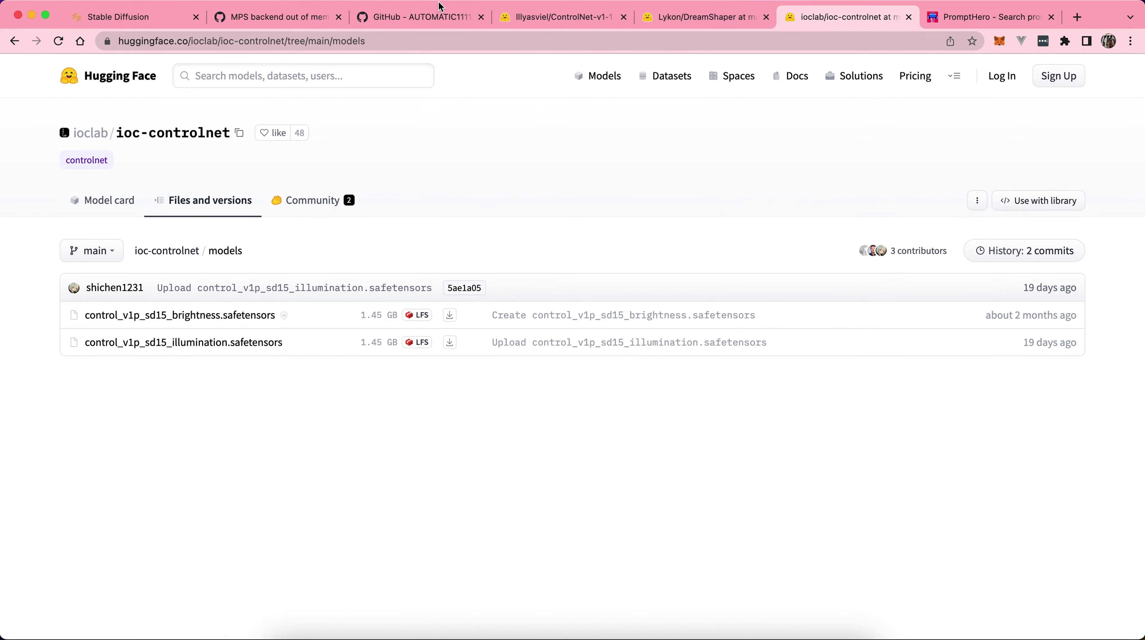
# - Switch to the terminal, list the files in models/ControlNet, and return to the browser
pyautogui.click(480, 633)
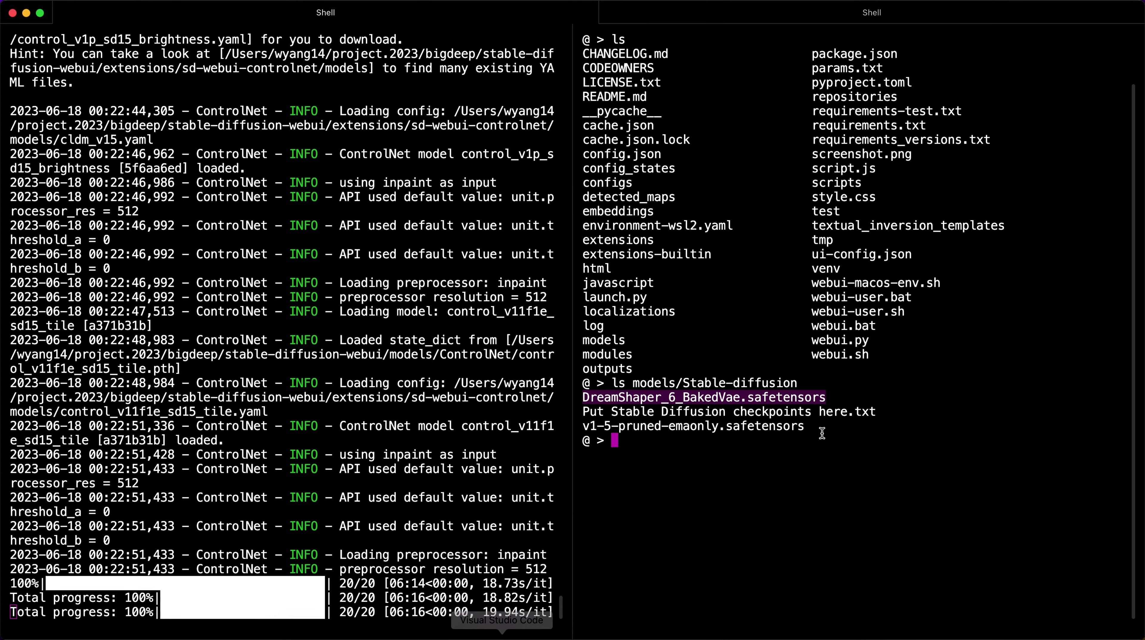
pyautogui.click(822, 434)
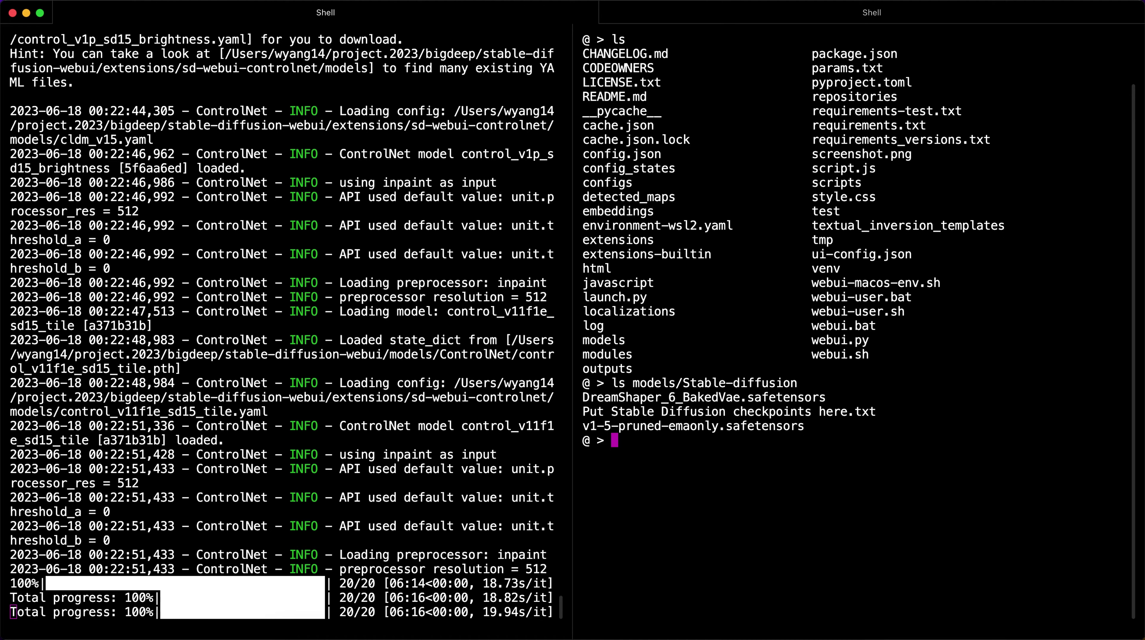
pyautogui.write('ls models/')
pyautogui.write('Coon')
pyautogui.press('BackSpace')
pyautogui.press('BackSpace')
pyautogui.write('n')
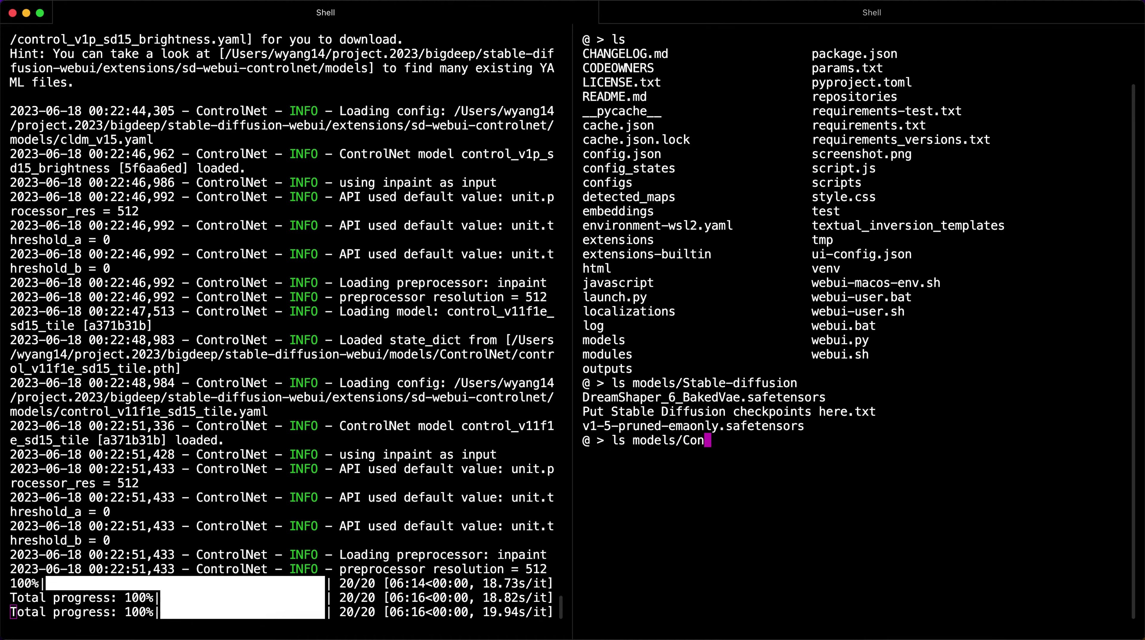
pyautogui.press('Tab')
pyautogui.press('Return')
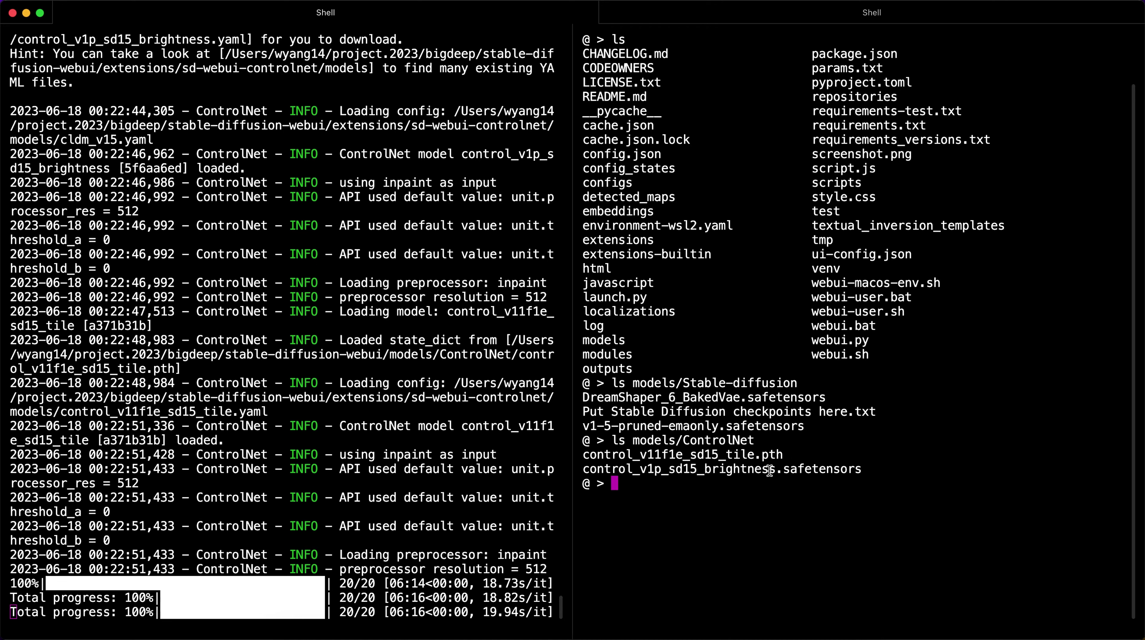
pyautogui.click(407, 635)
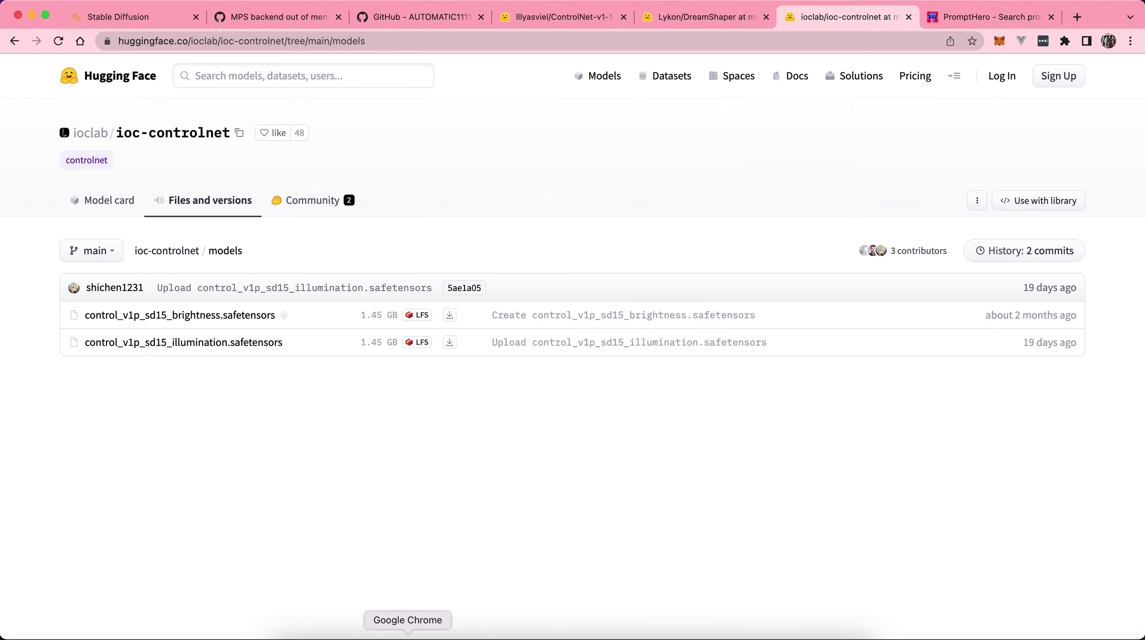
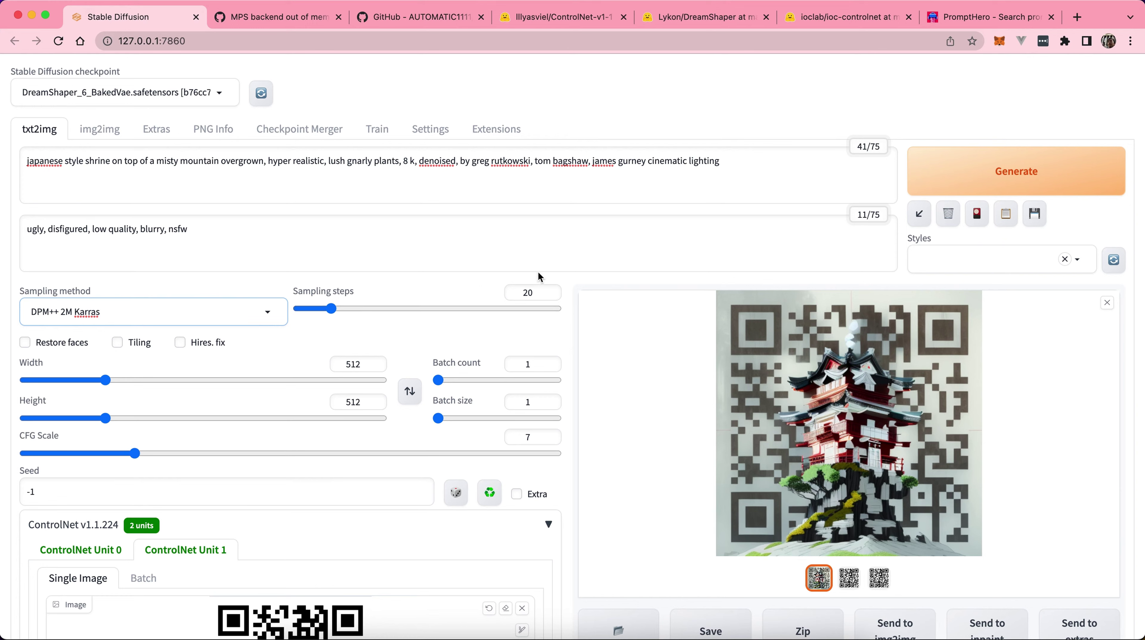
# - Review the text-to-image settings, the ControlNet Unit 1 image and the positive prompt
pyautogui.scroll(-5, 725, 269)
pyautogui.scroll(-4, 726, 270)
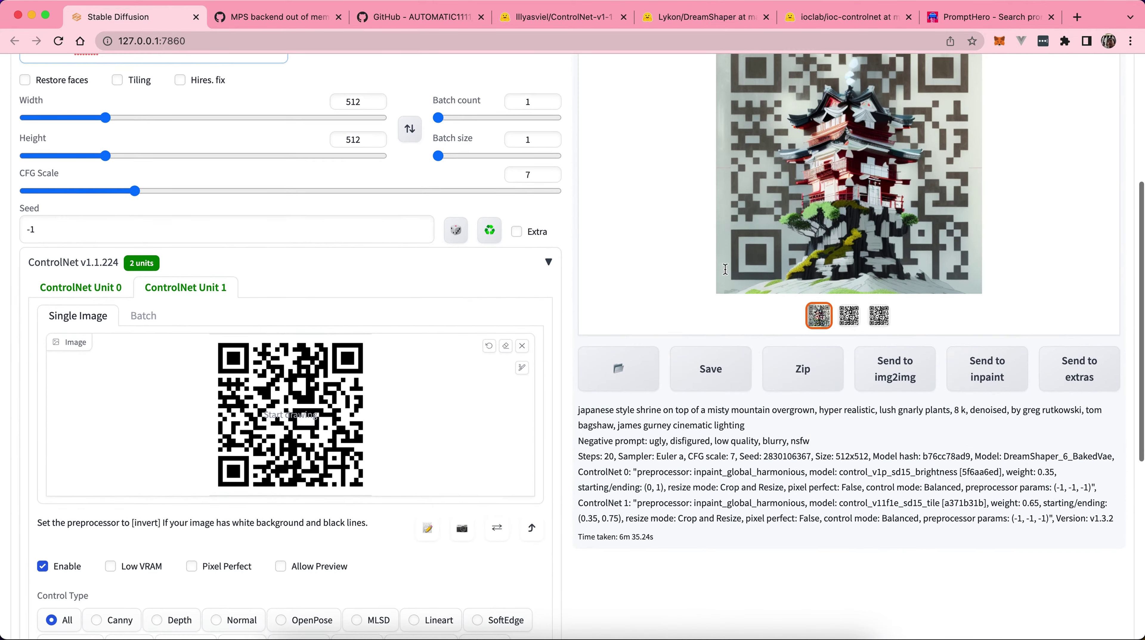
pyautogui.scroll(10, 724, 266)
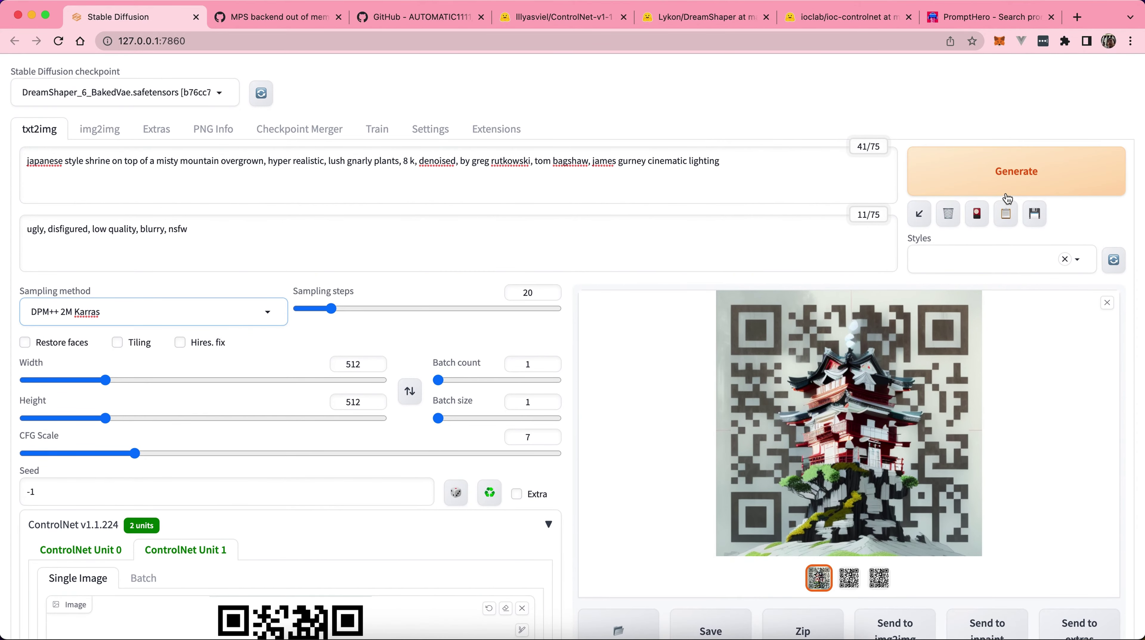
pyautogui.click(734, 166)
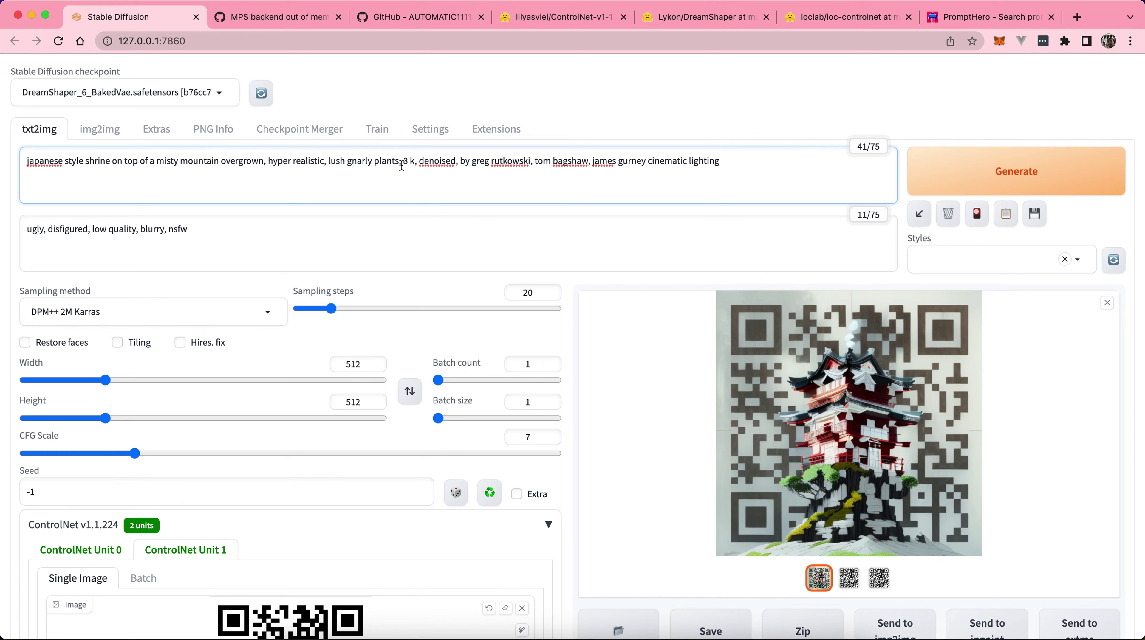
# - Clear the negative prompt and undo the deletion
pyautogui.click(334, 234)
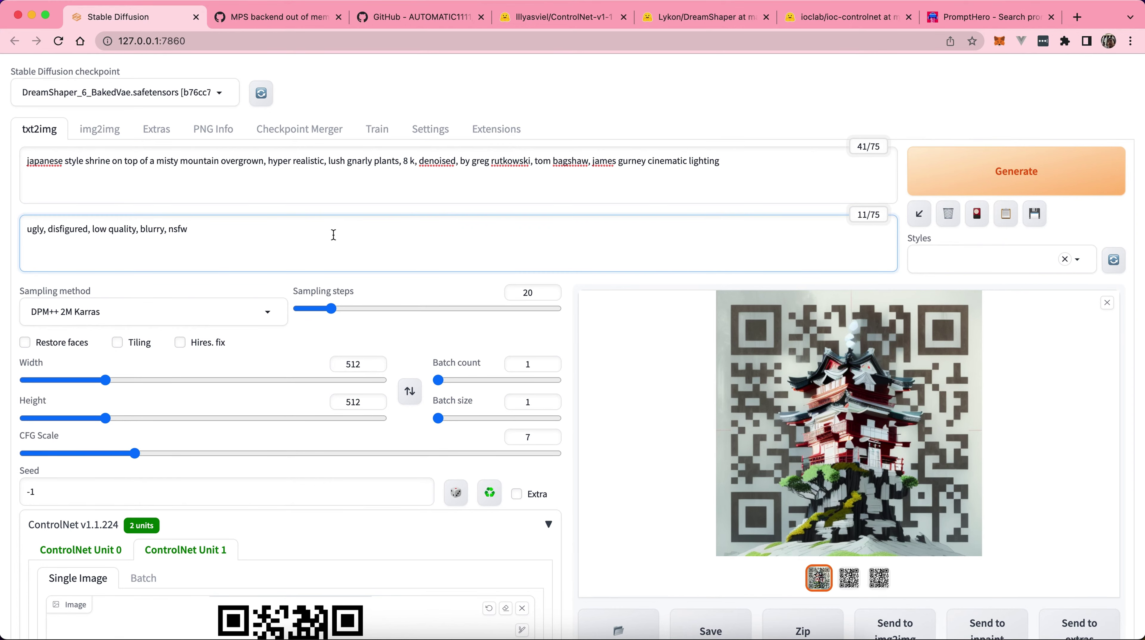
pyautogui.press('super+a')
pyautogui.press('BackSpace')
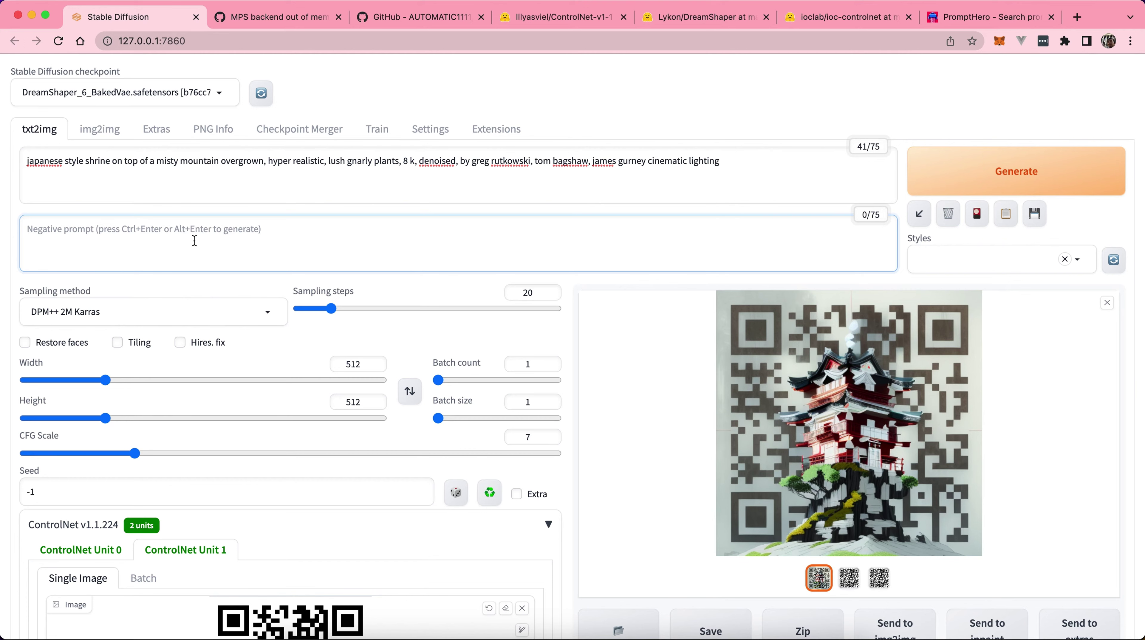
pyautogui.press('super+z')
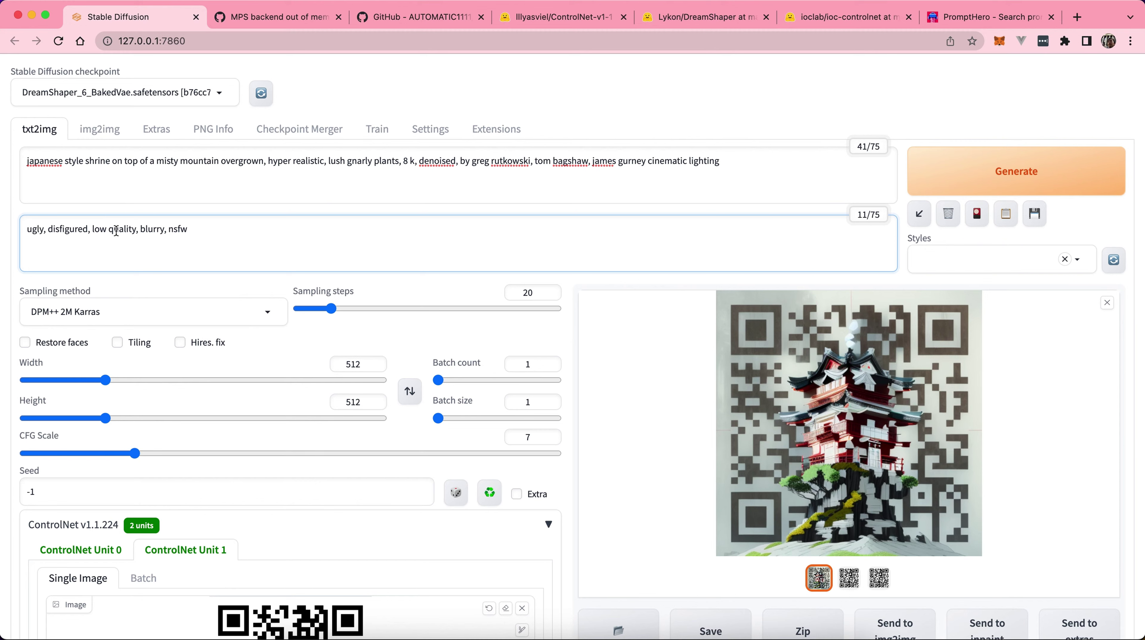
pyautogui.click(206, 232)
# - View the generated shrine QR code image at full size and close the viewer
pyautogui.click(853, 427)
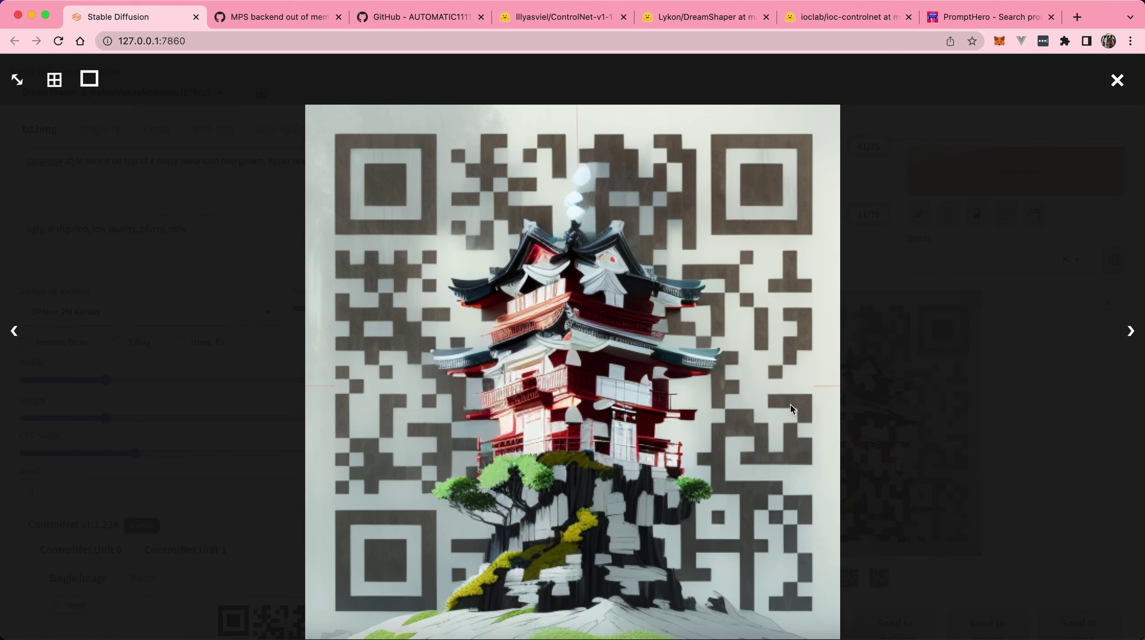
pyautogui.click(1115, 80)
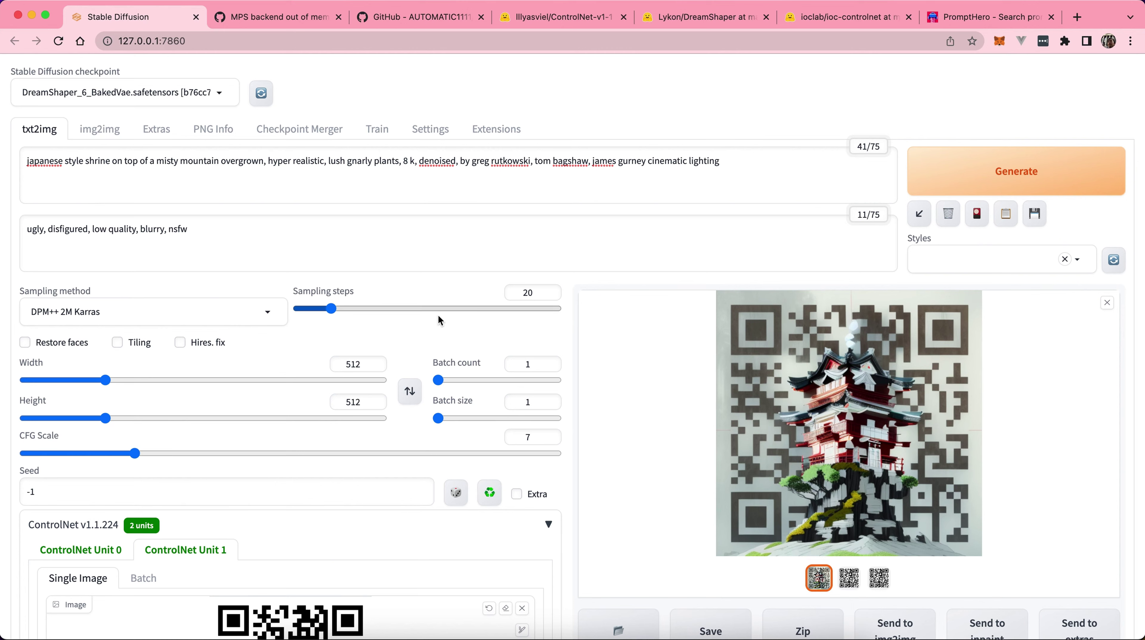
# - Switch to Visual Studio Code and copy the cubism painting prompt on line 1 of prompts.txt
pyautogui.click(502, 635)
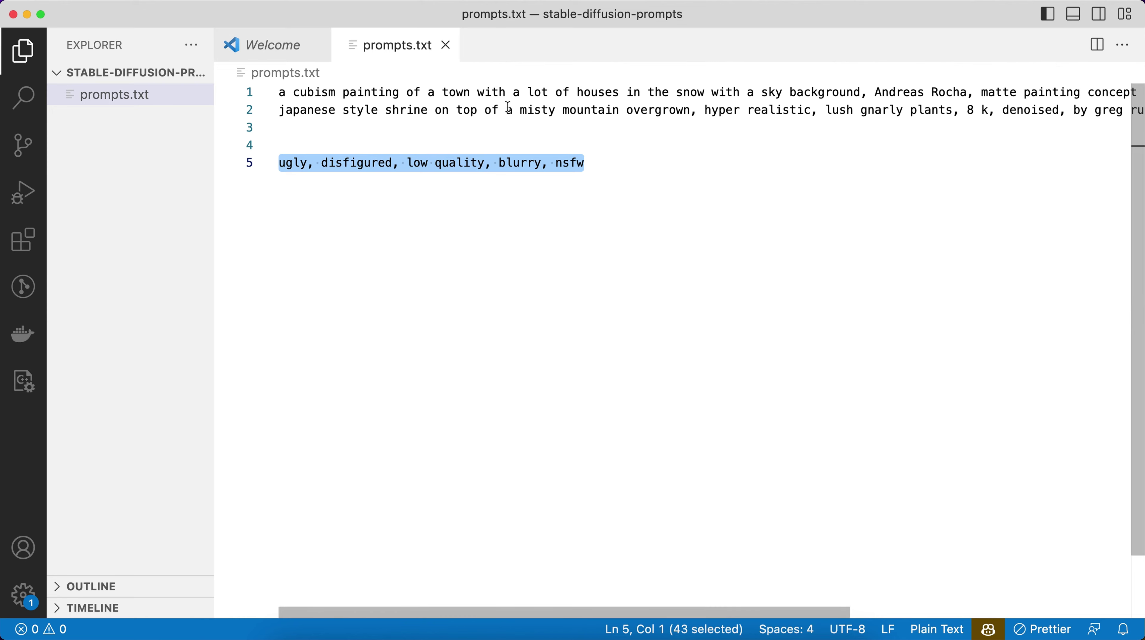
pyautogui.click(512, 95)
pyautogui.press('Home')
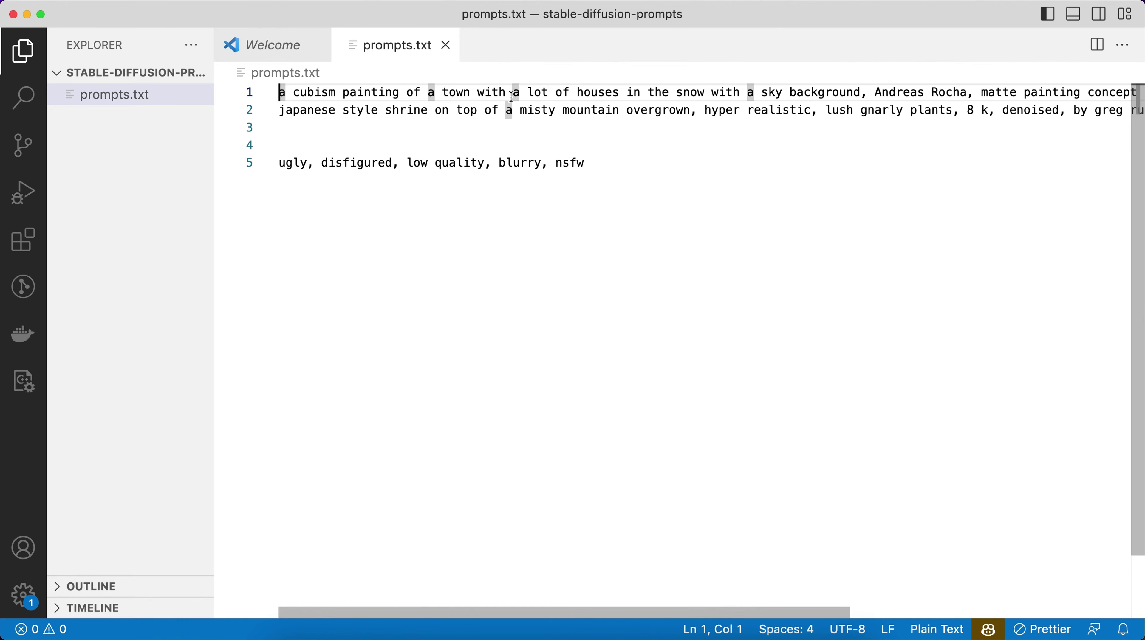
pyautogui.hotkey('shift', 'End')
pyautogui.press('super+c')
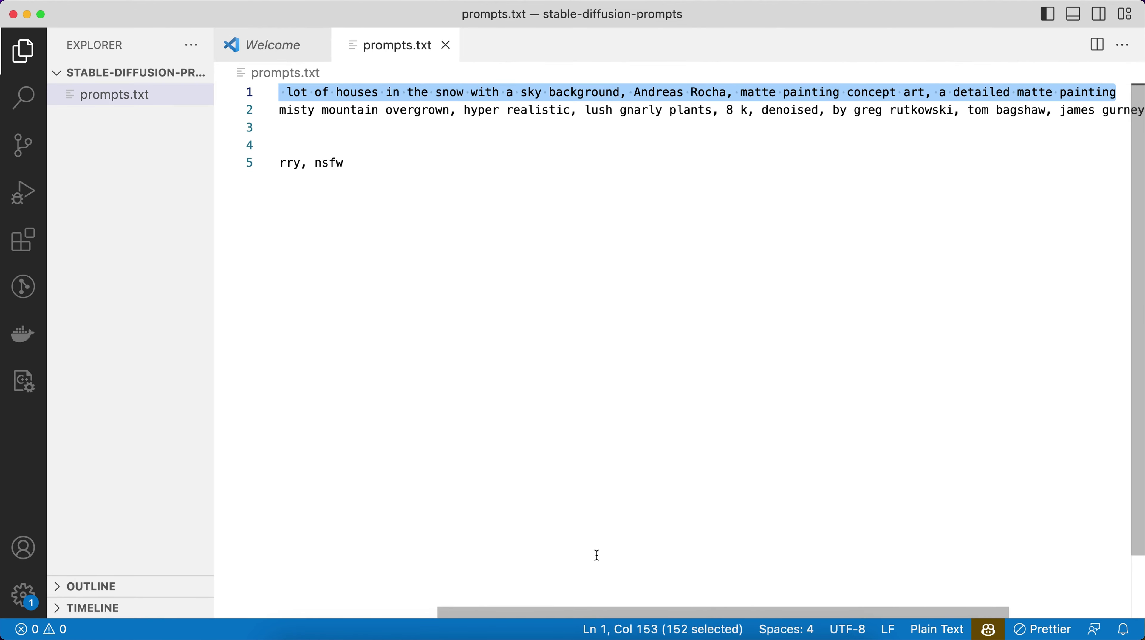
# - Return to Stable Diffusion, replace the positive prompt with the copied cubism painting prompt, and start generating the image
pyautogui.click(408, 630)
pyautogui.click(459, 163)
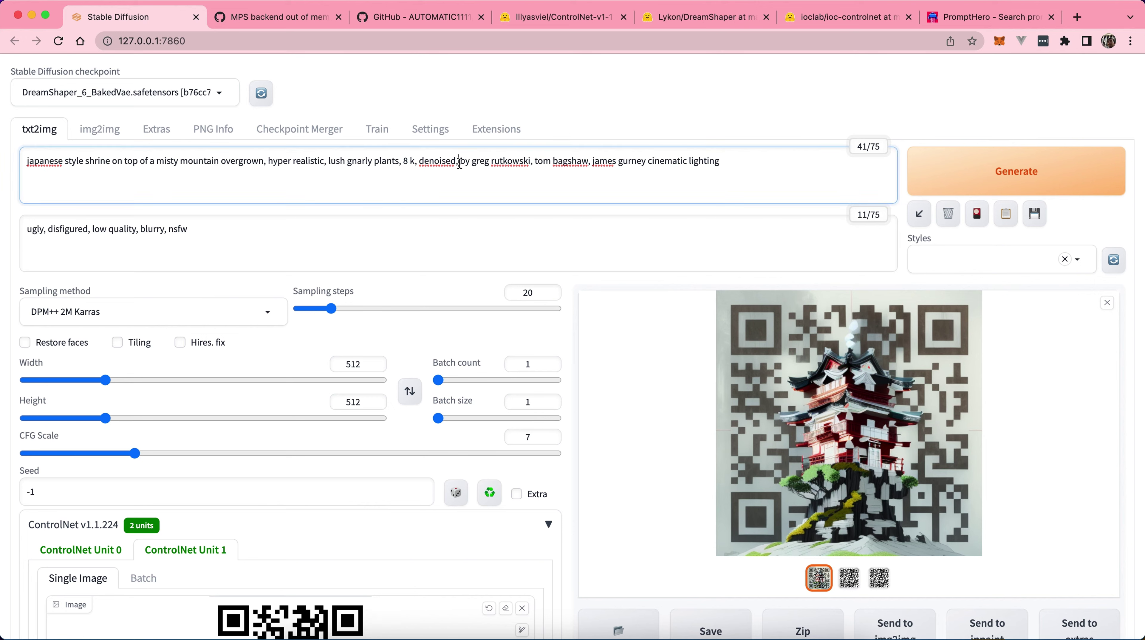
pyautogui.press('super+a')
pyautogui.press('super+v')
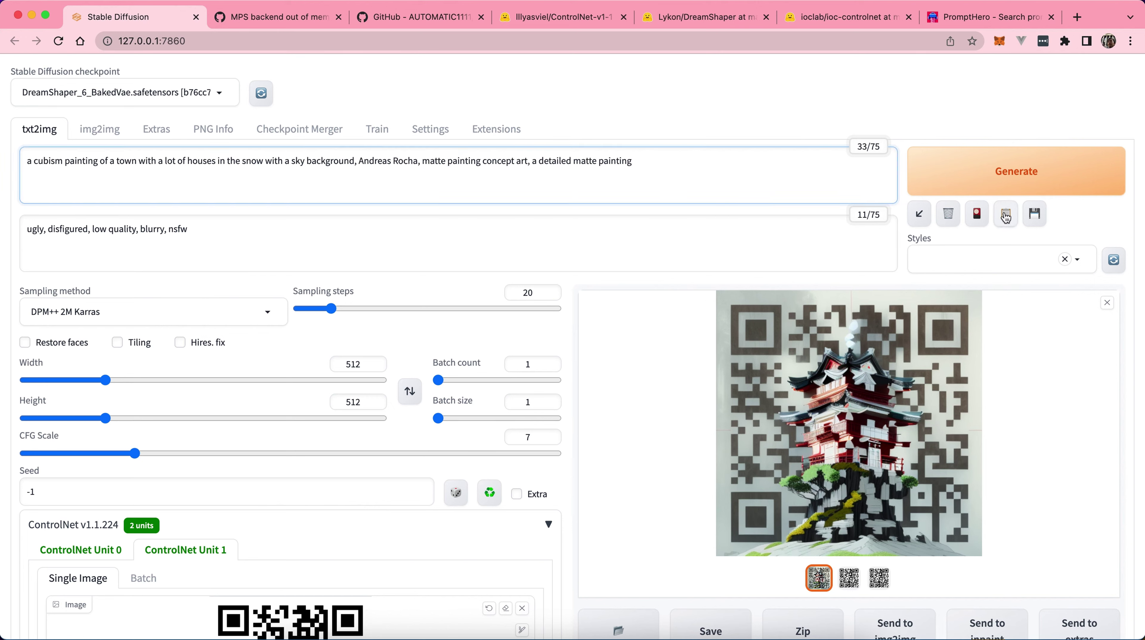
pyautogui.click(1011, 182)
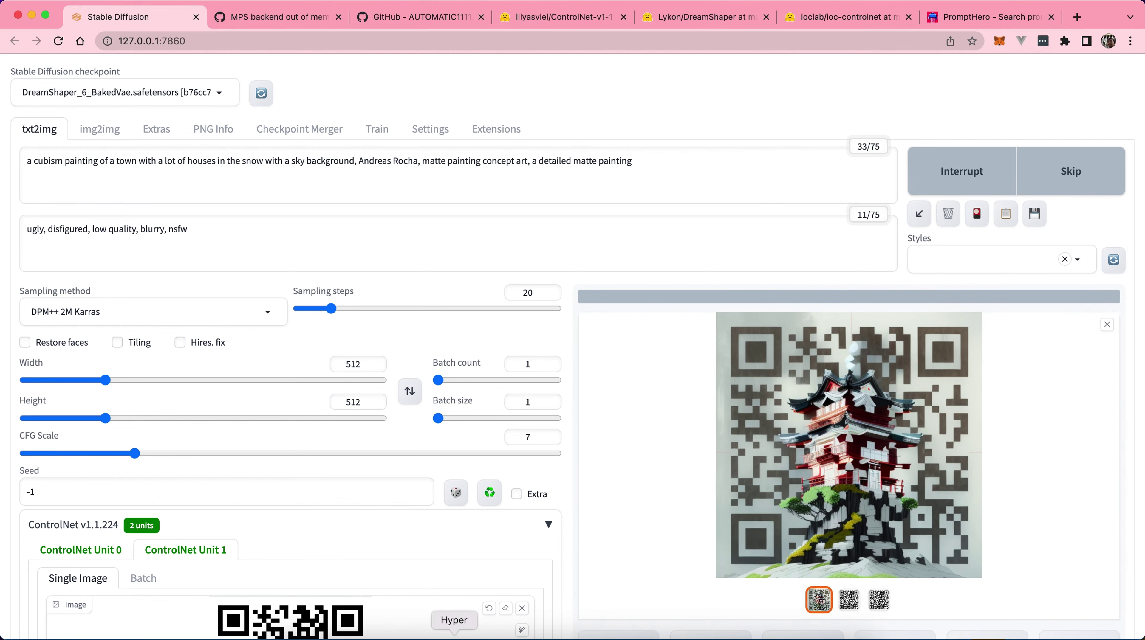
# - Monitor the image generation progress in both the terminal and the Stable Diffusion page
pyautogui.click(454, 621)
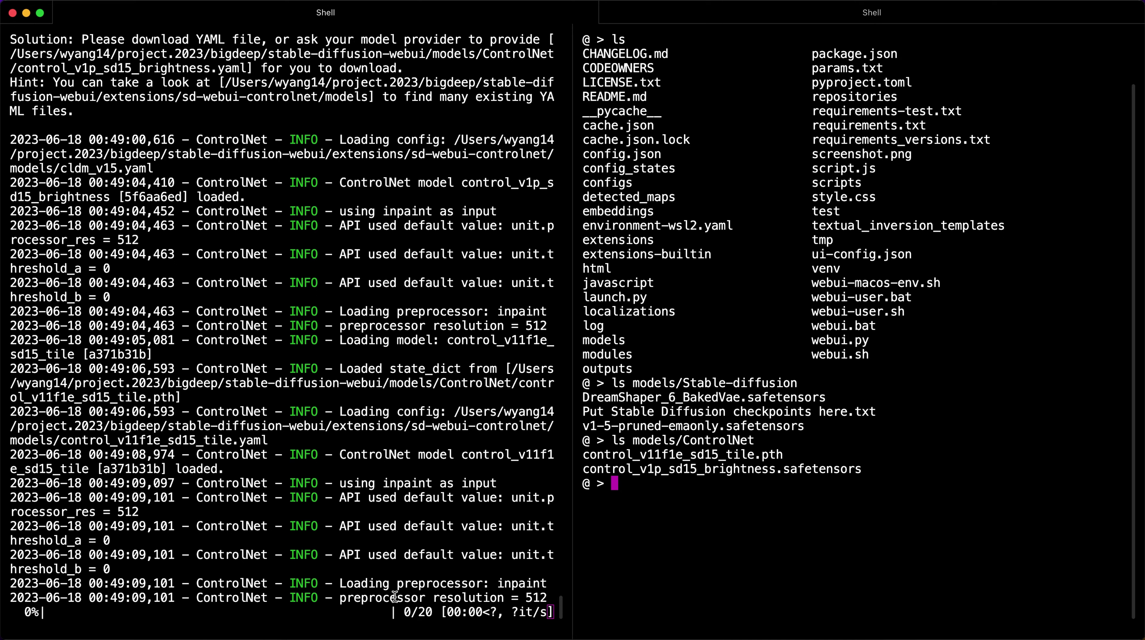
pyautogui.click(408, 637)
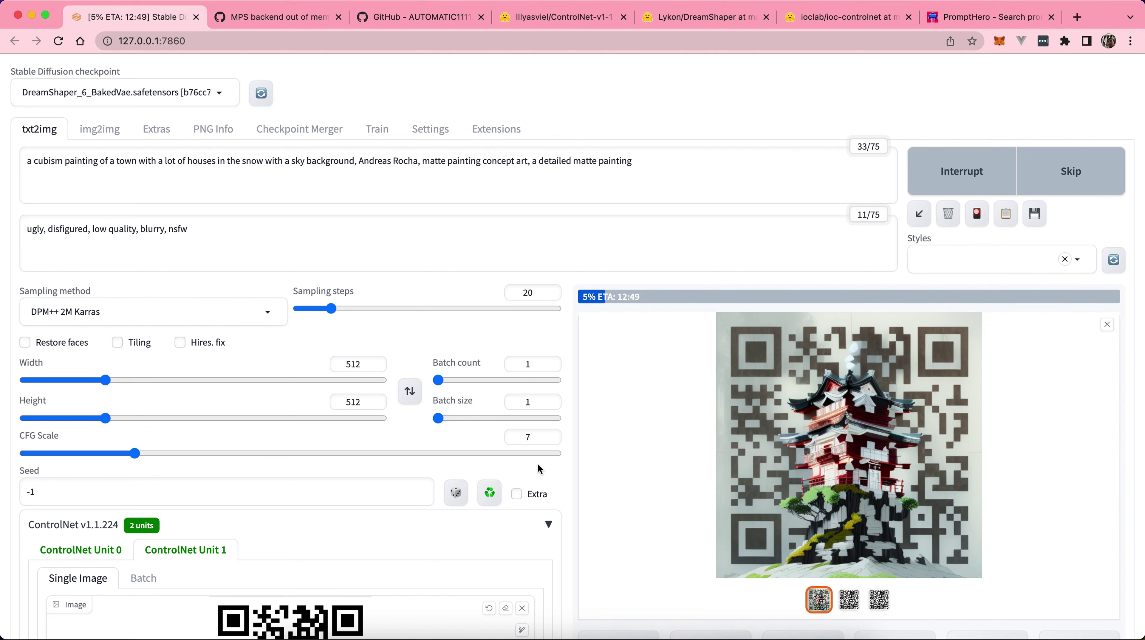
pyautogui.click(453, 634)
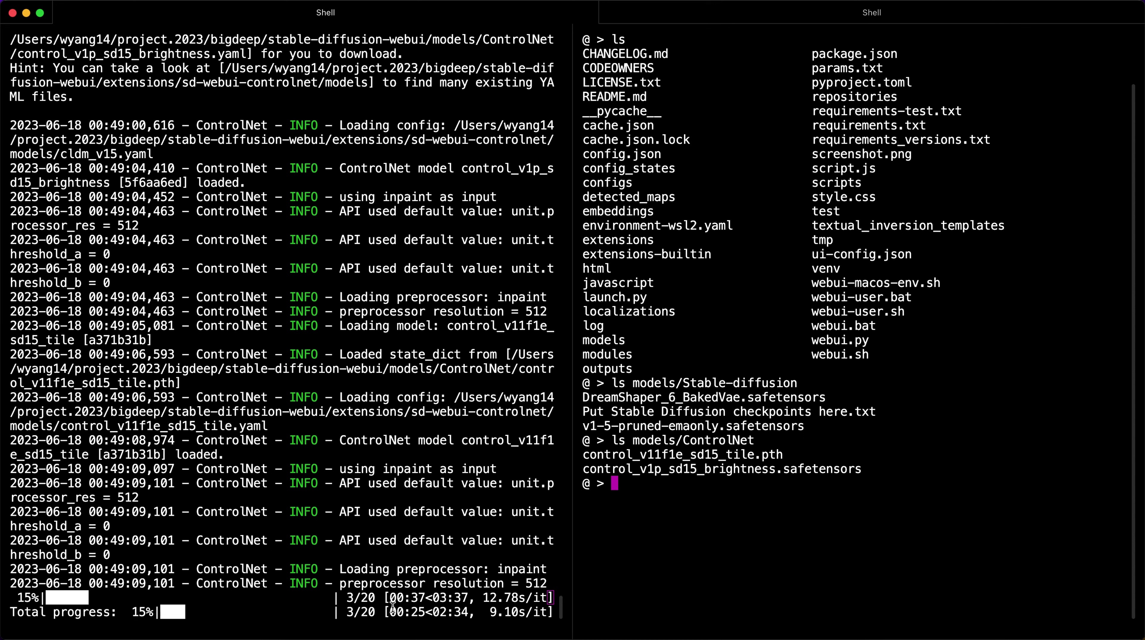
pyautogui.click(407, 636)
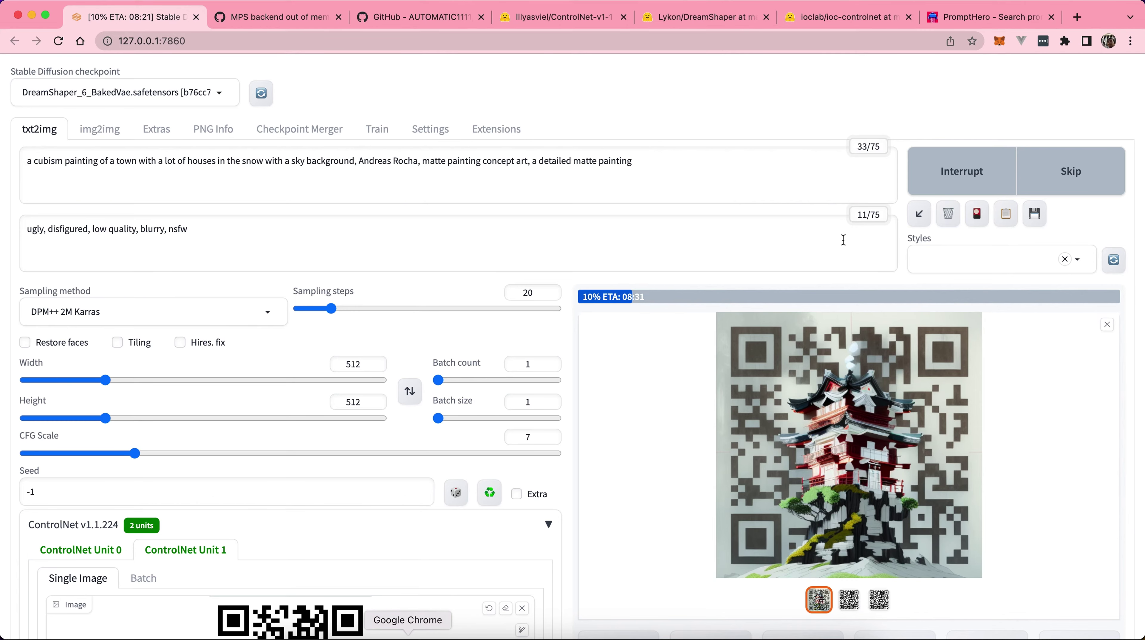
pyautogui.click(454, 636)
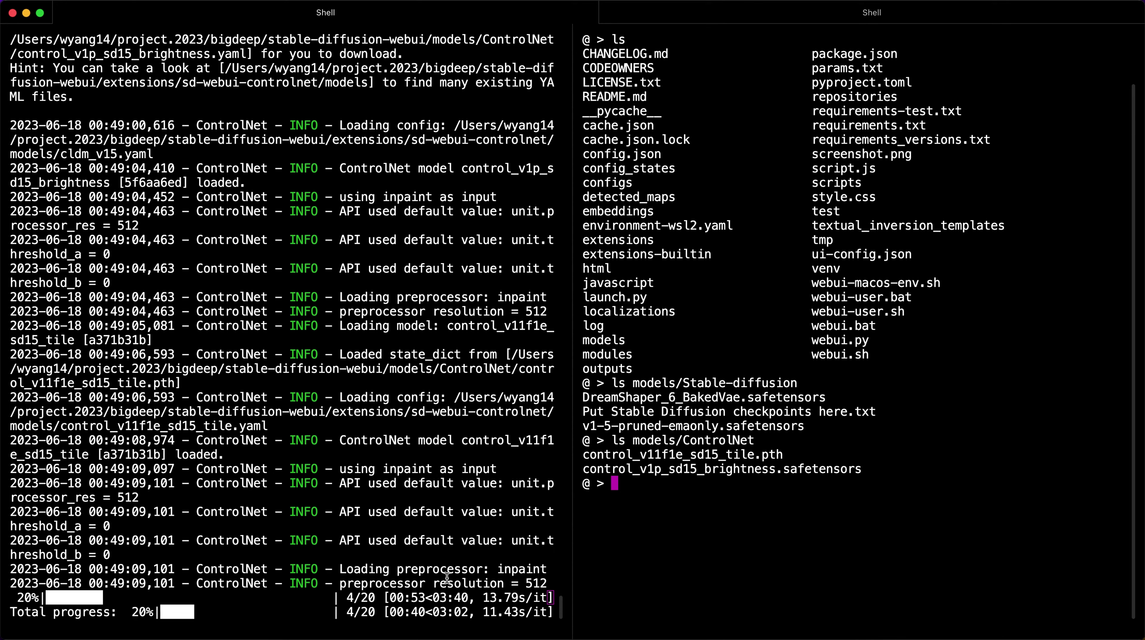
pyautogui.click(409, 630)
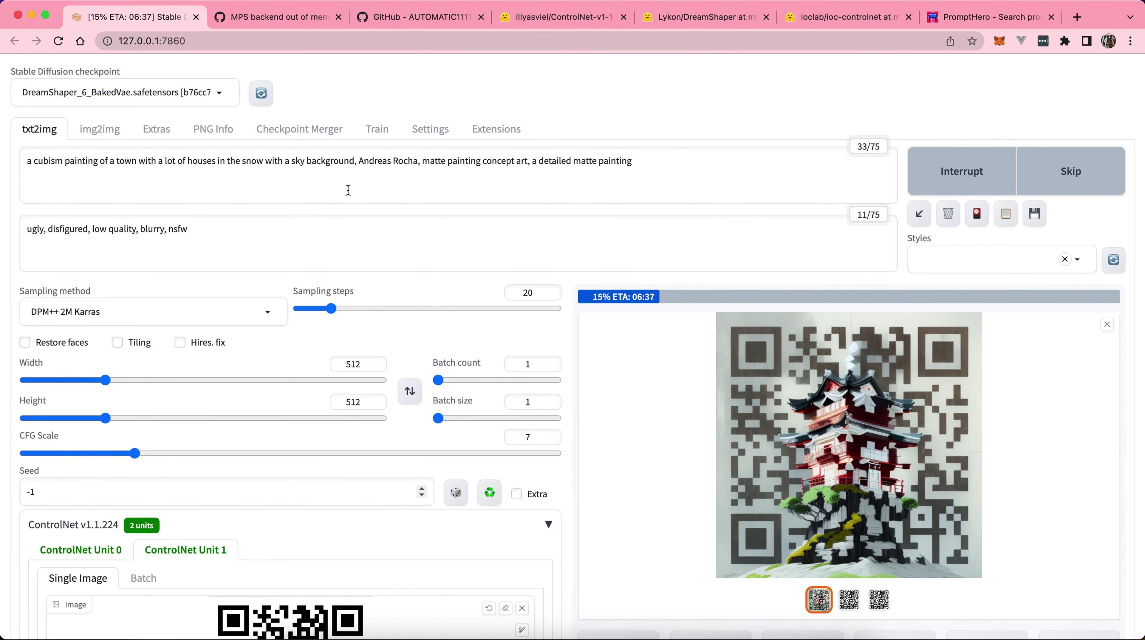
# - Read through the comments on the GitHub issue "MPS backend out of memory"
pyautogui.click(297, 17)
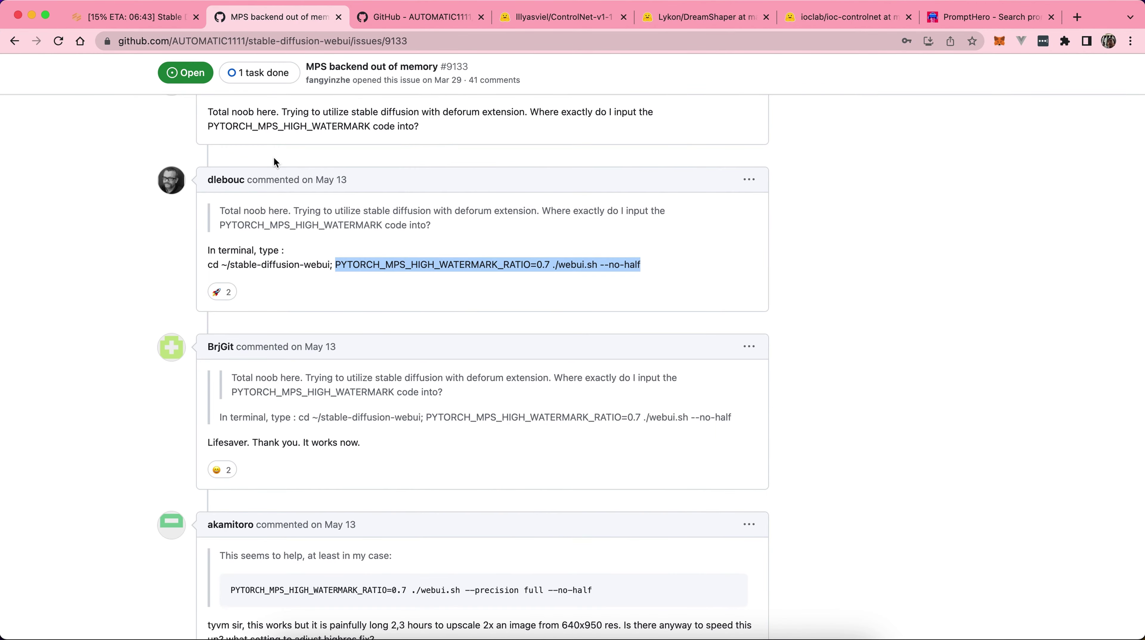
pyautogui.scroll(-20, 117, 217)
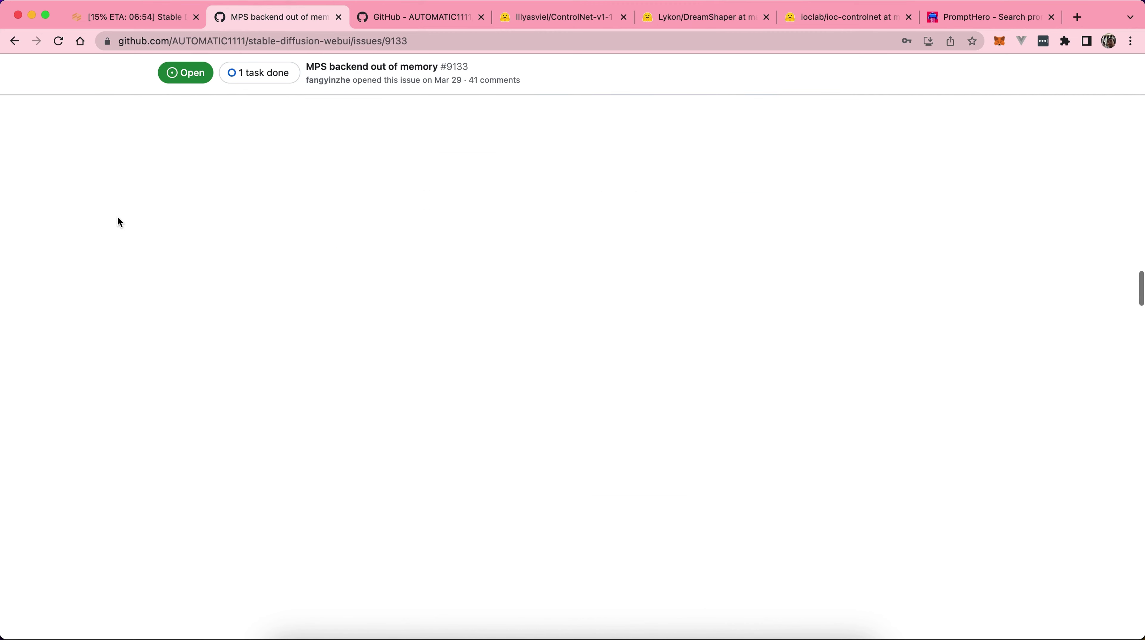
pyautogui.scroll(1, 118, 222)
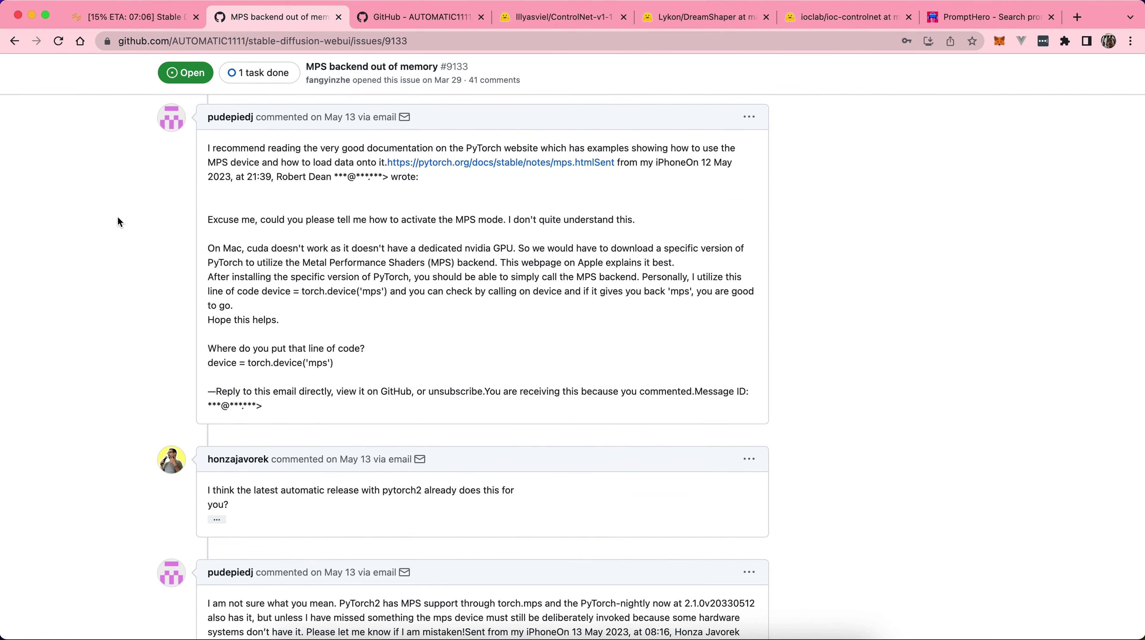
# - Return to the issue's original report and examine the full "MPS backend out of memory" error in the Console logs section
pyautogui.scroll(1, 119, 222)
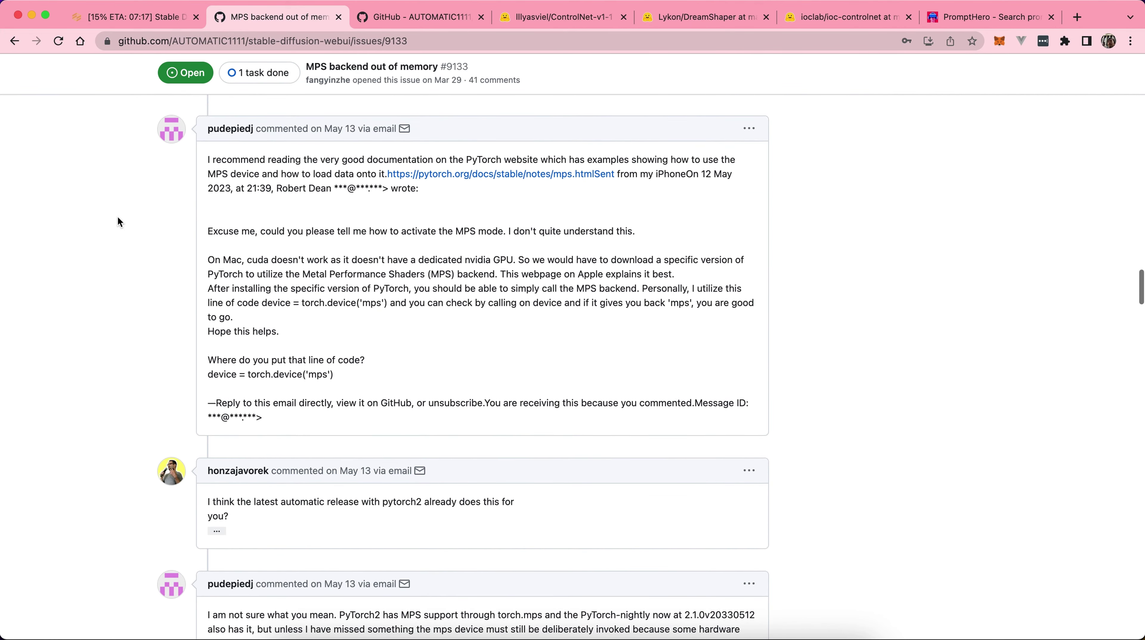
pyautogui.scroll(15, 120, 222)
pyautogui.scroll(10, 120, 222)
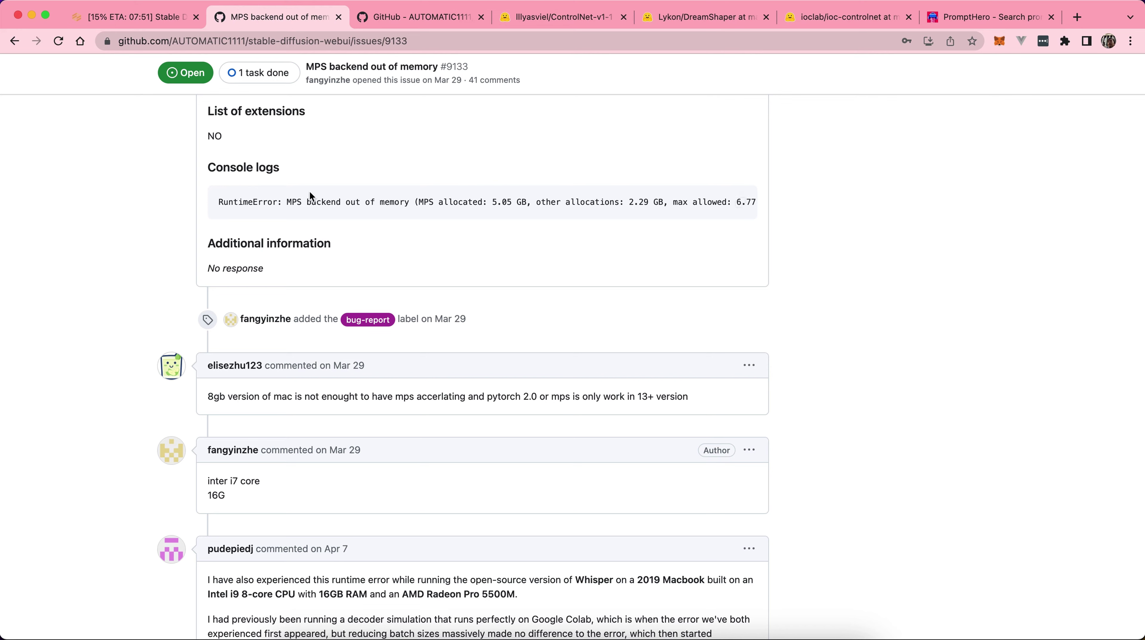
pyautogui.moveTo(286, 202); pyautogui.dragTo(408, 204)
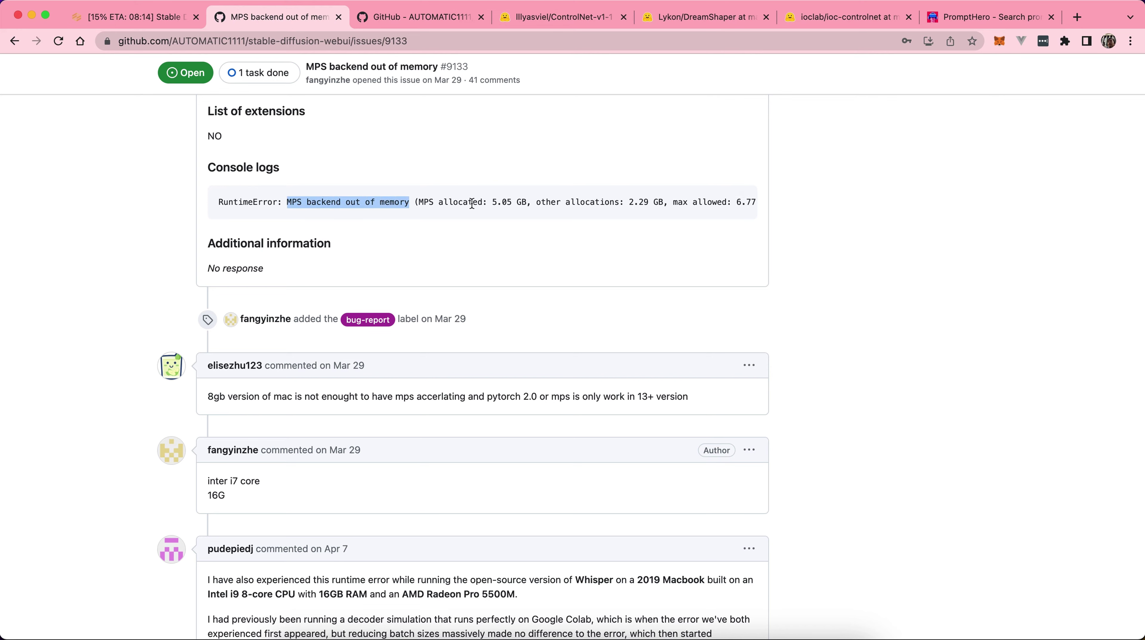
pyautogui.hscroll(5, 472, 204)
pyautogui.hscroll(5, 471, 204)
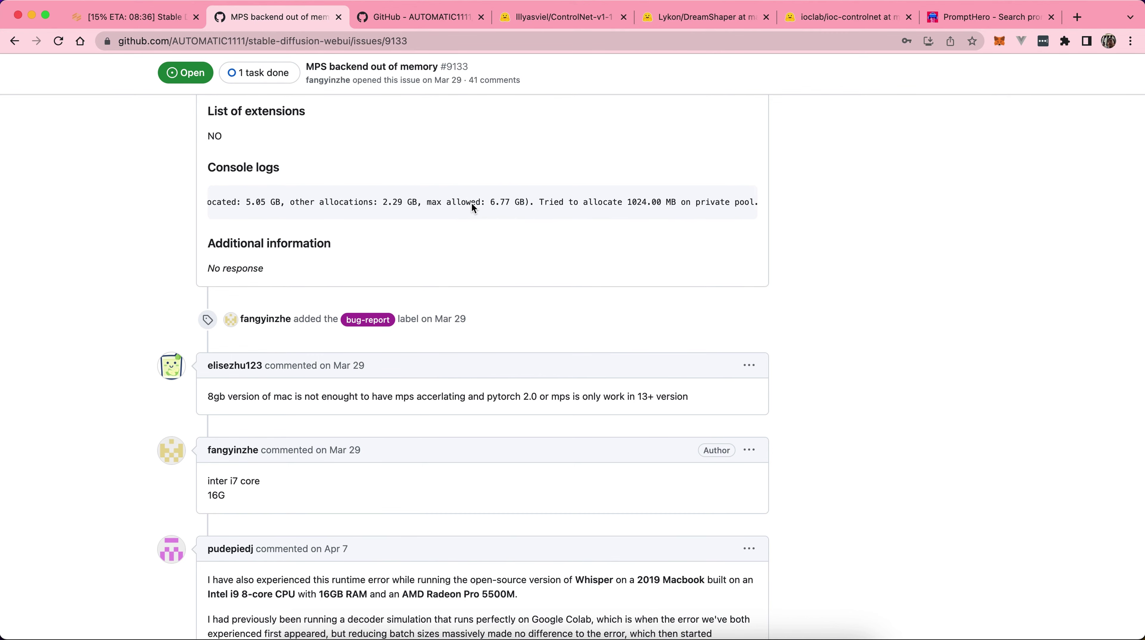
# - Look through the issue's April and May comments for workarounds to the memory error, down to the PYTORCH_MPS_HIGH_WATERMARK_RATIO suggestions
pyautogui.scroll(-15, 471, 203)
pyautogui.scroll(-6, 471, 203)
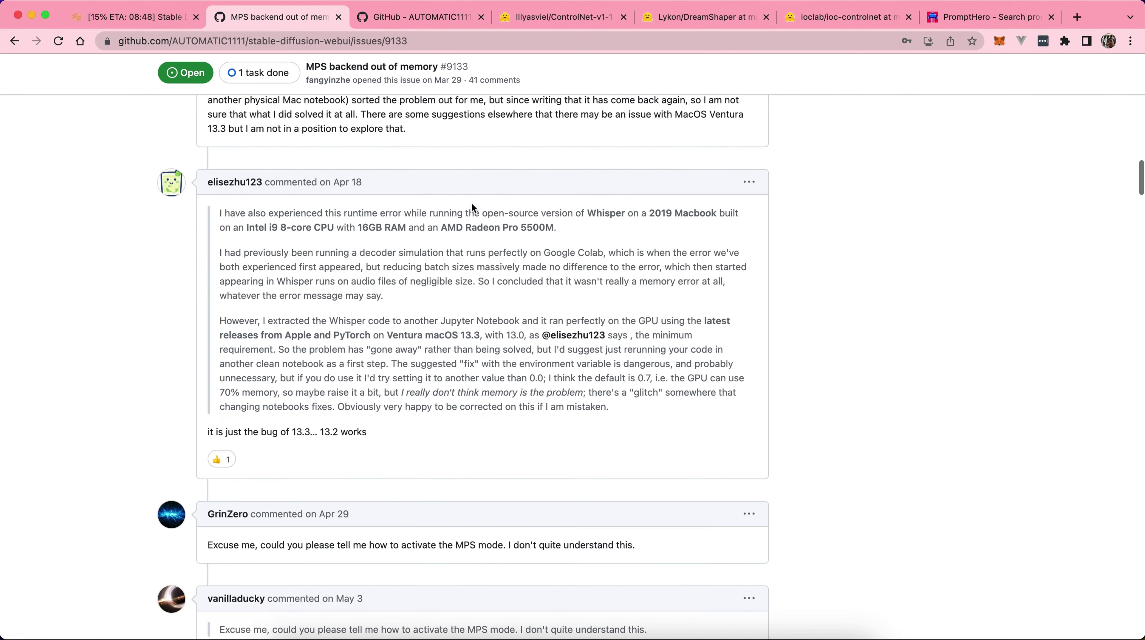
pyautogui.scroll(-15, 472, 203)
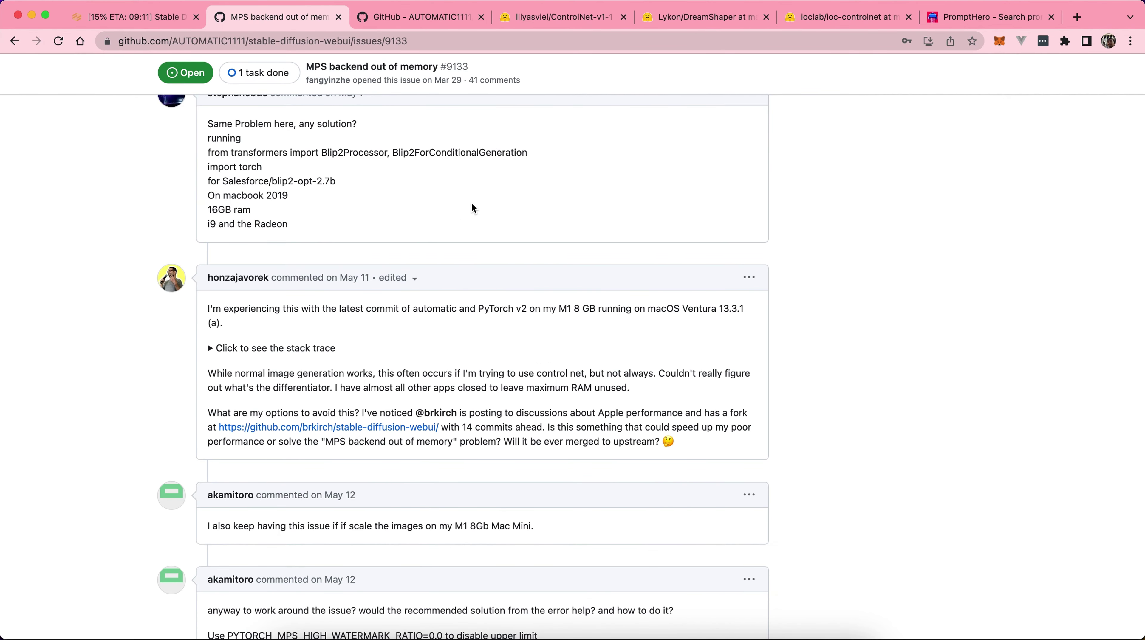
pyautogui.scroll(-2, 461, 303)
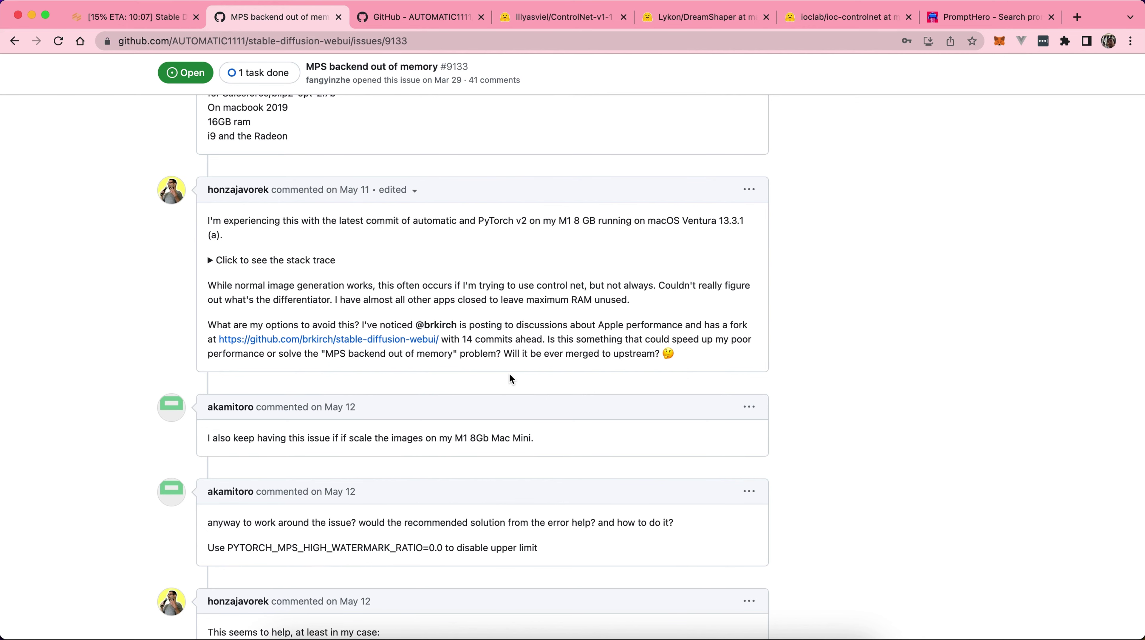
pyautogui.scroll(-10, 510, 377)
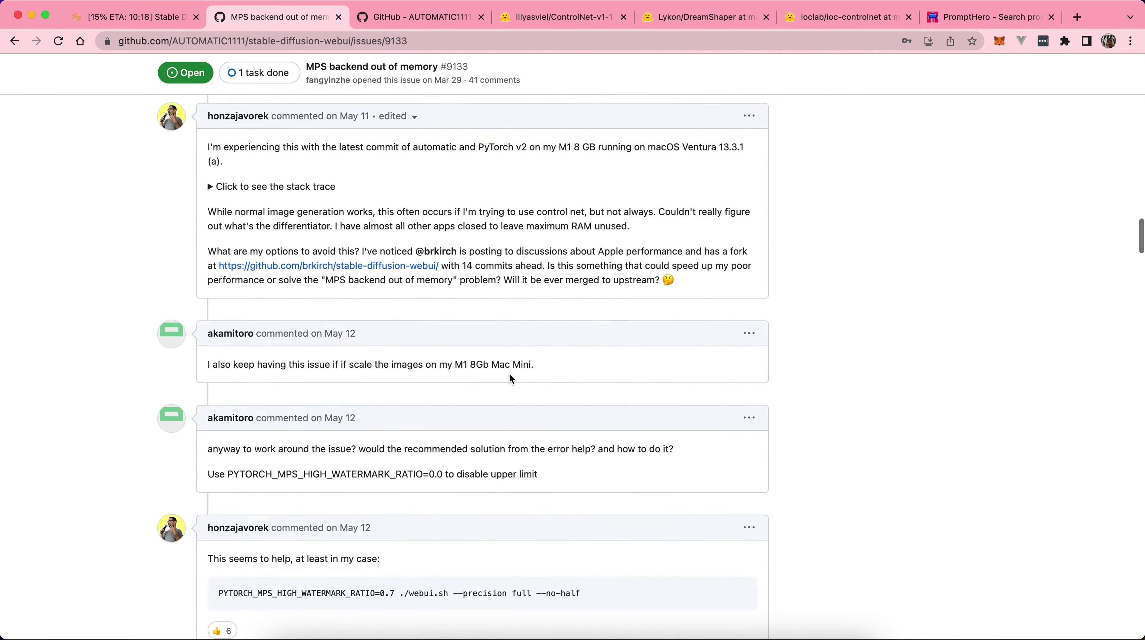